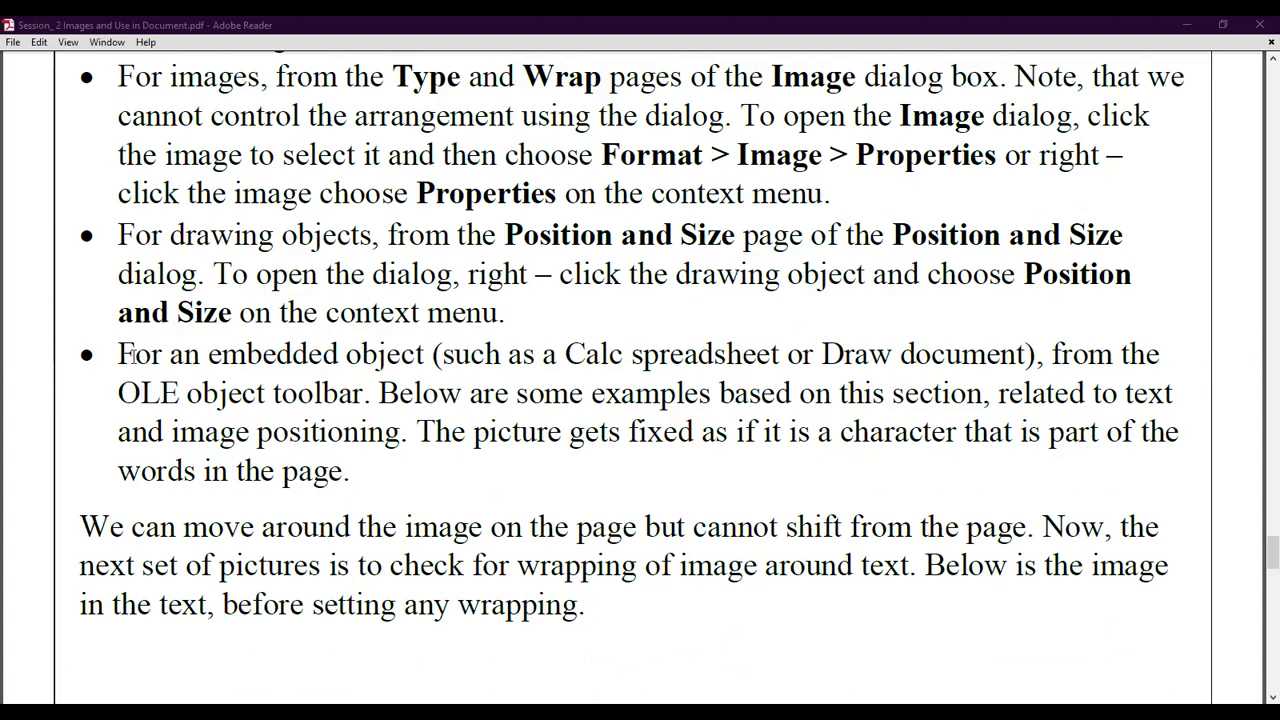
Step: Scroll down the PDF to the Self-Assessment heading
scroll(170, 430, down, 1)
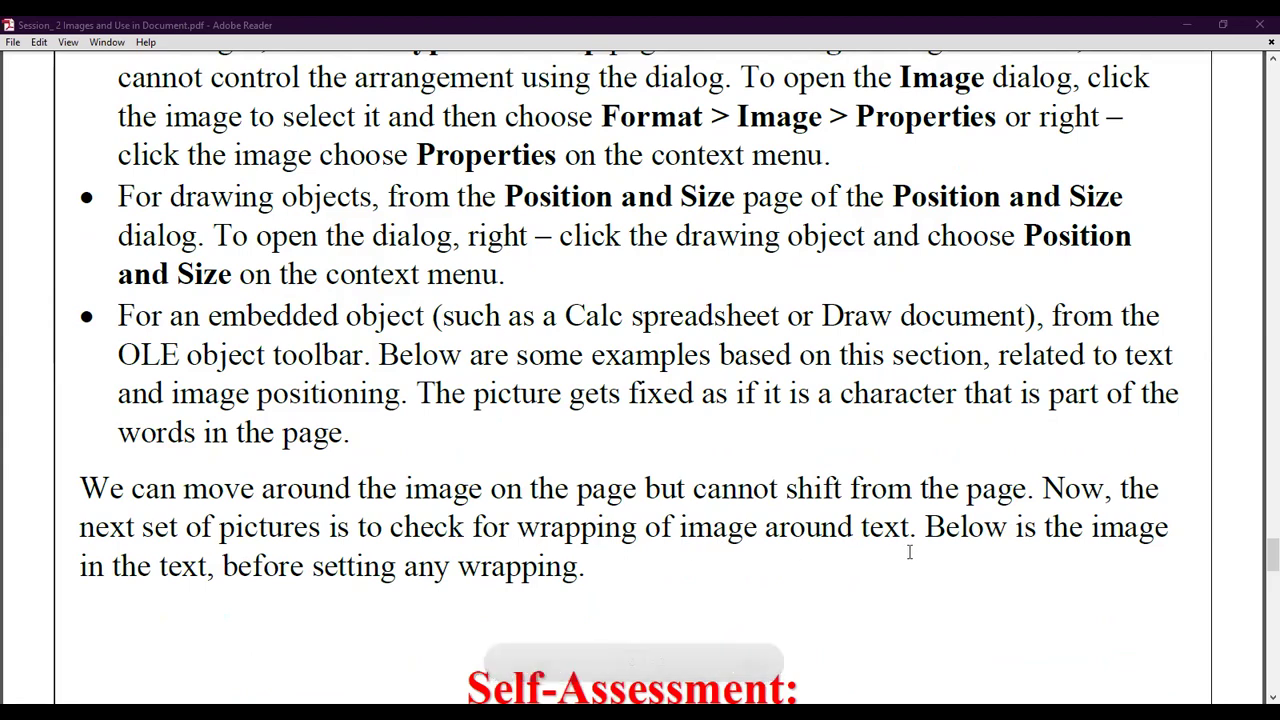
scroll(583, 545, down, 5)
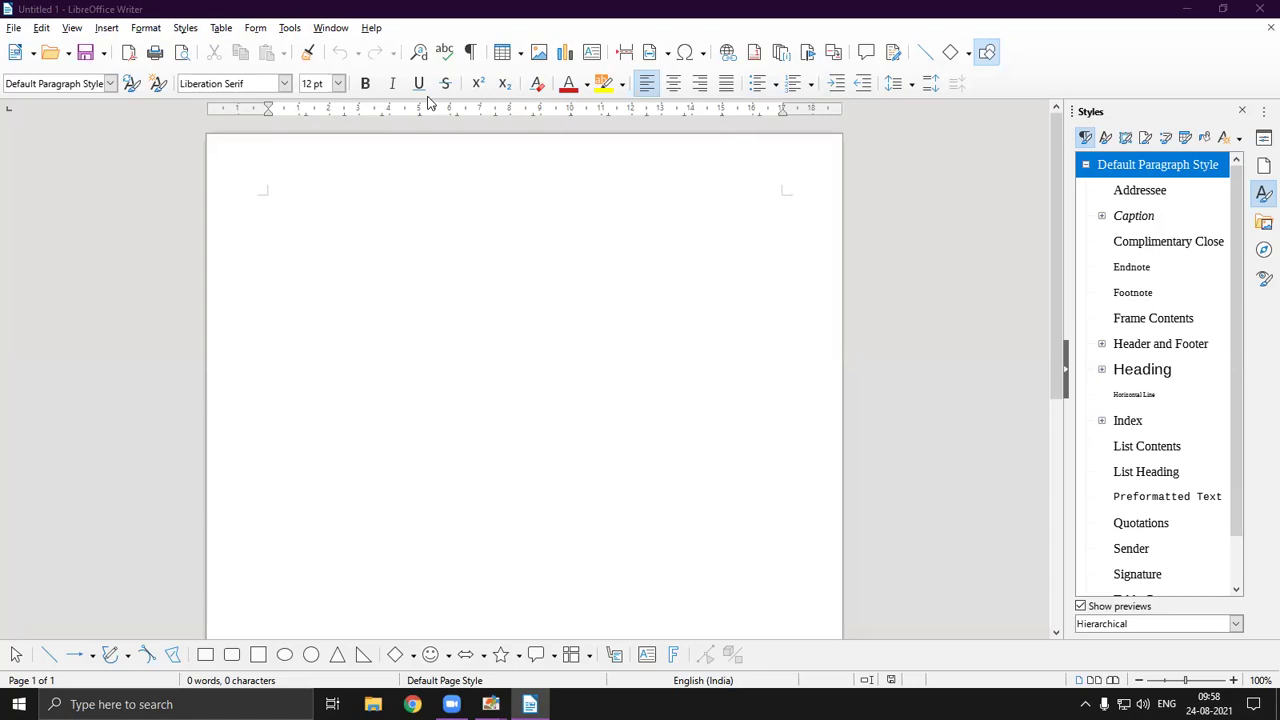
Step: Insert the Tiranga.png Indian flag picture near the top of the page
click(107, 28)
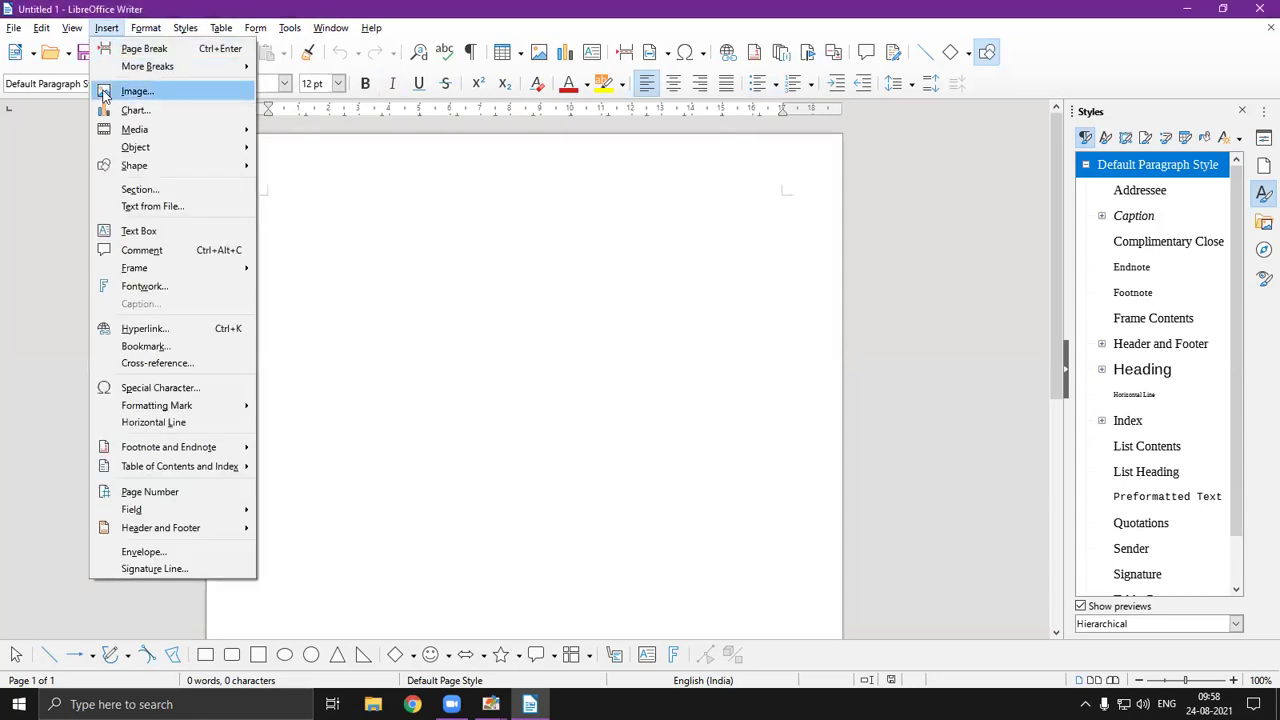
click(197, 112)
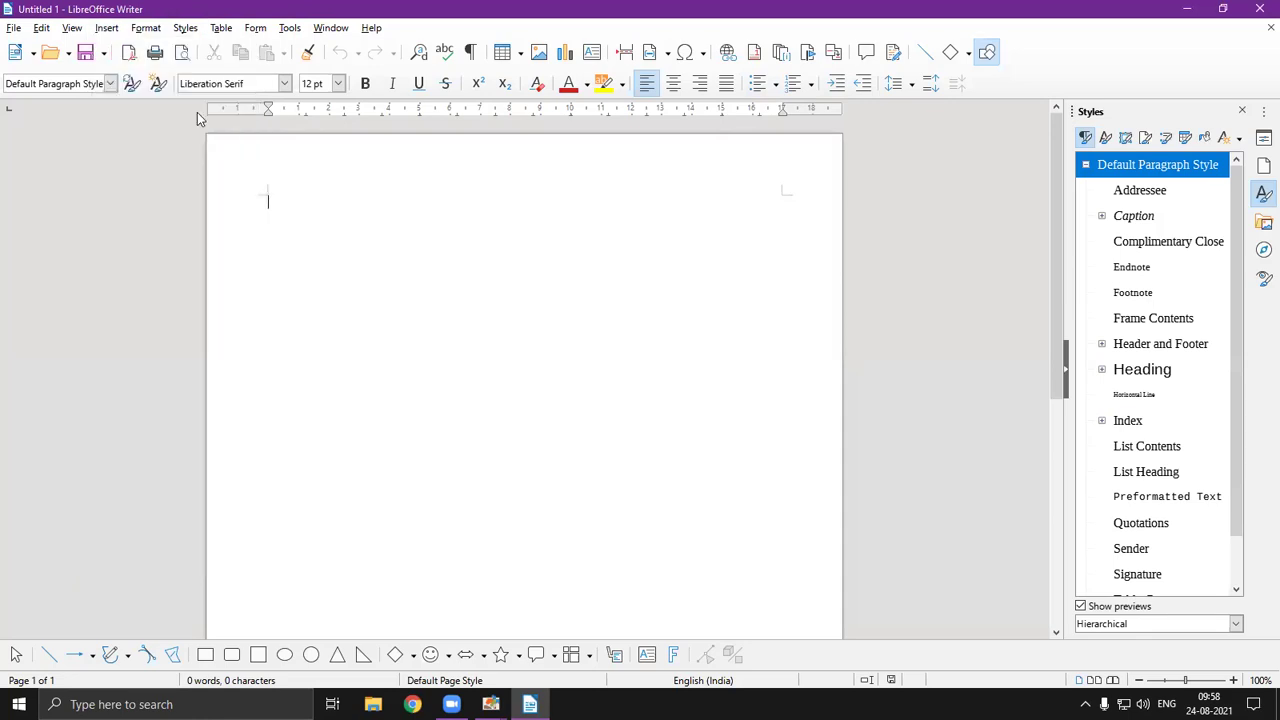
click(108, 29)
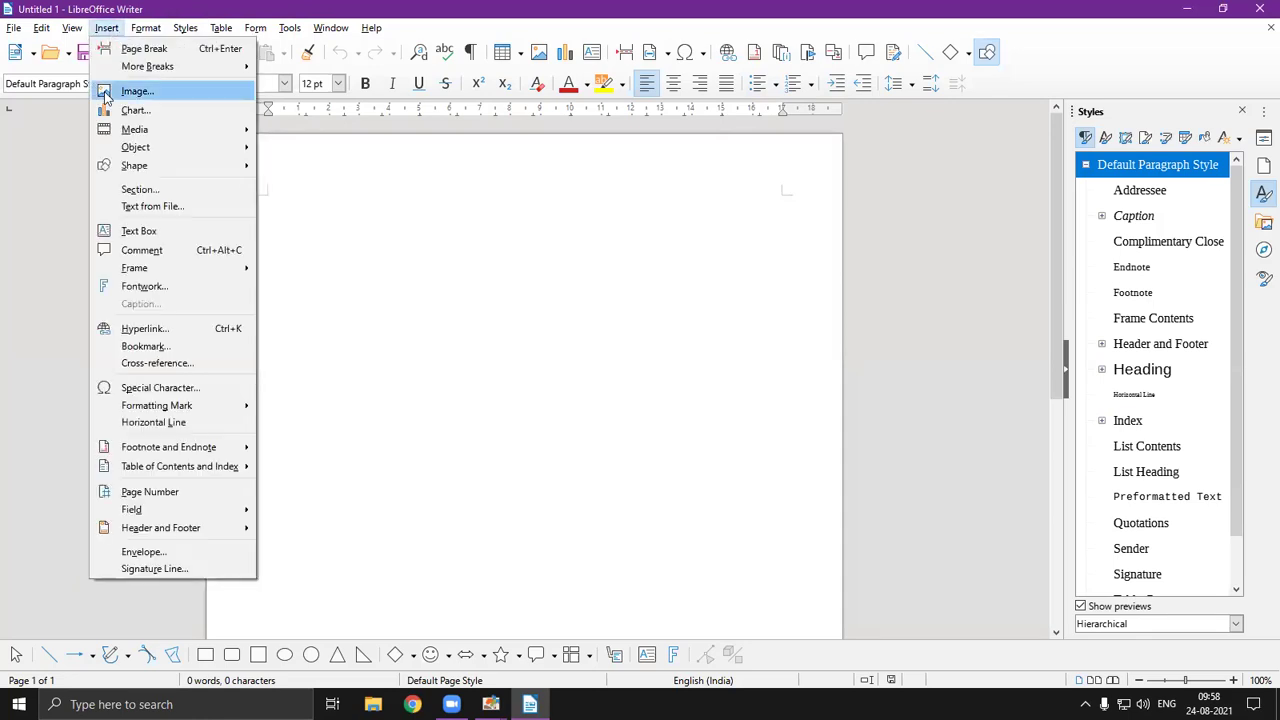
click(104, 91)
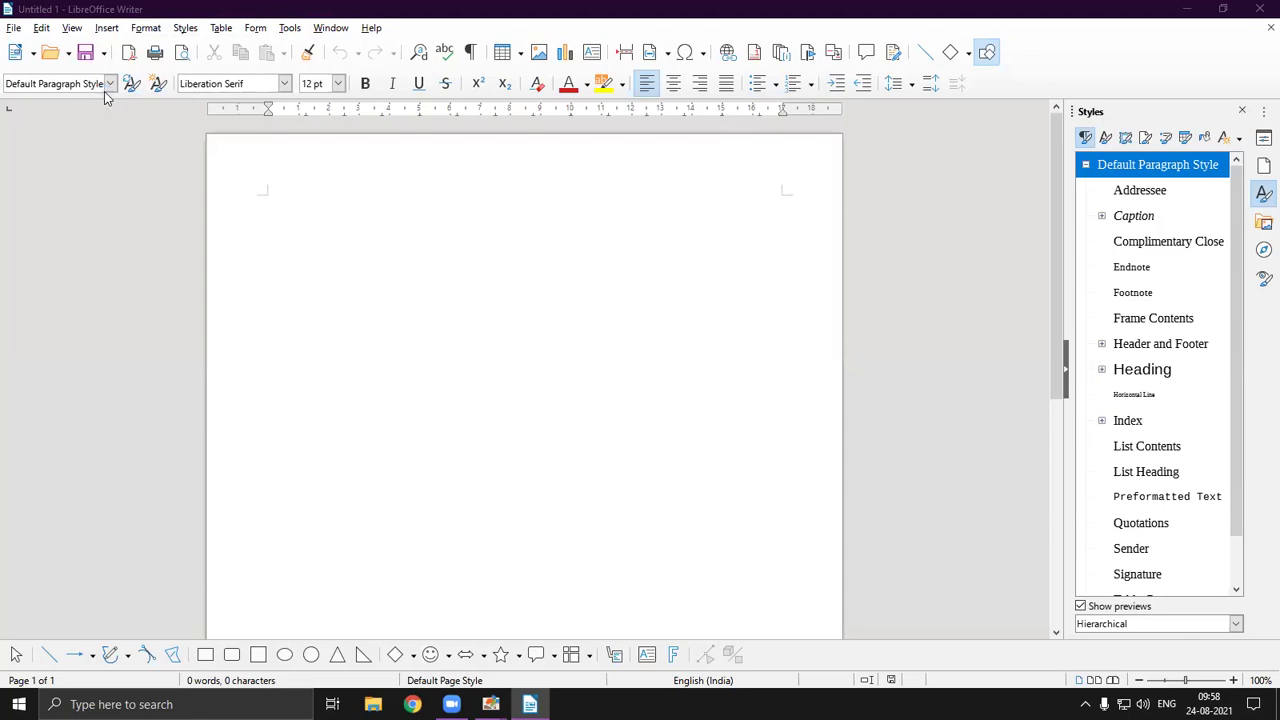
double_click(266, 269)
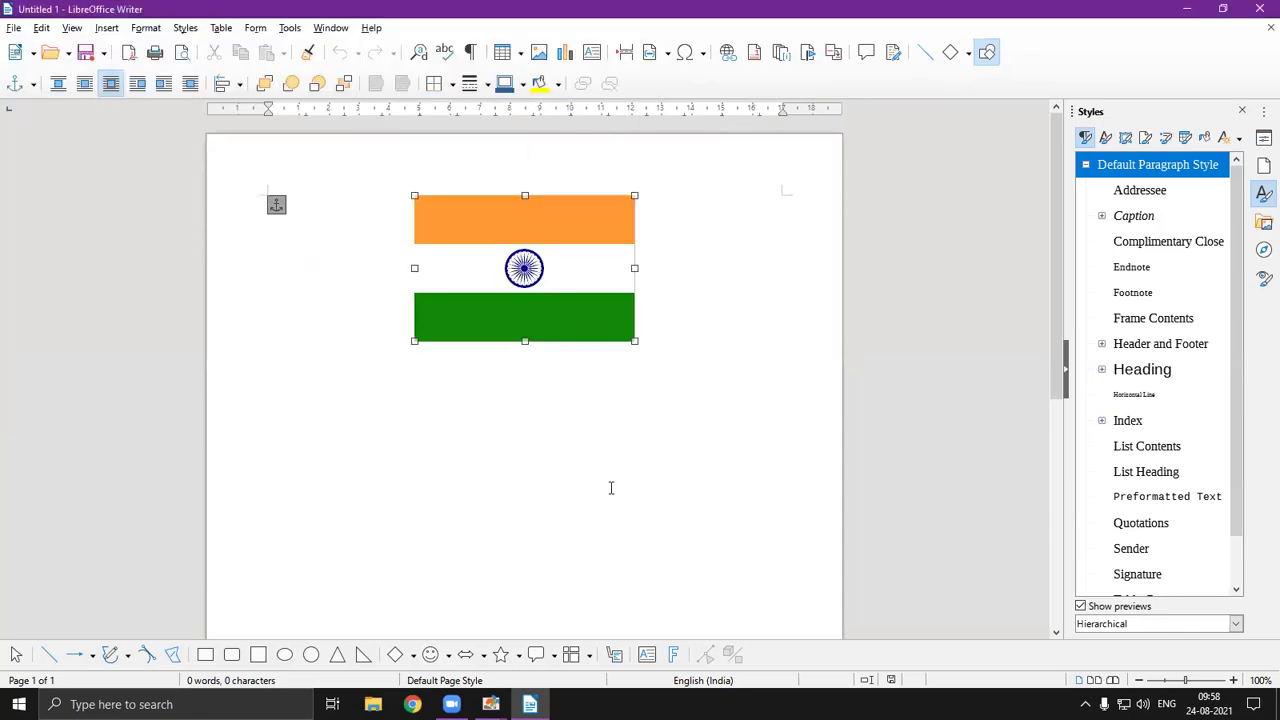
click(611, 488)
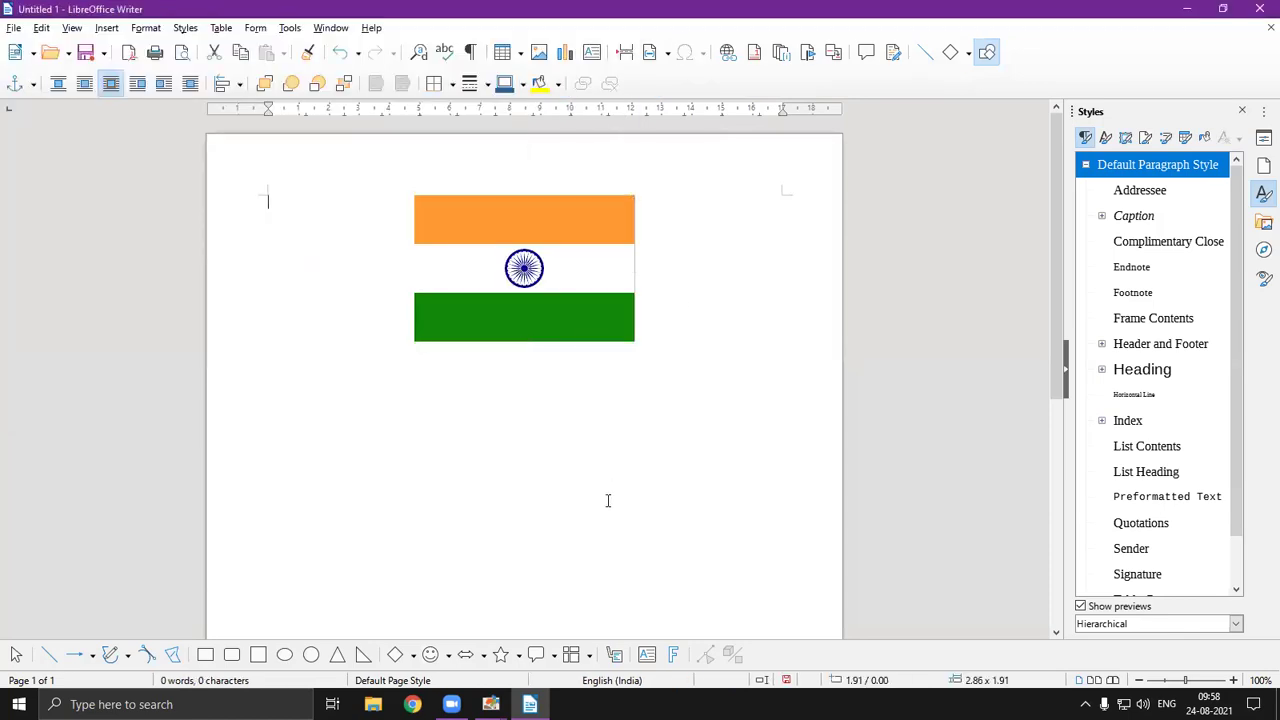
click(556, 308)
click(371, 374)
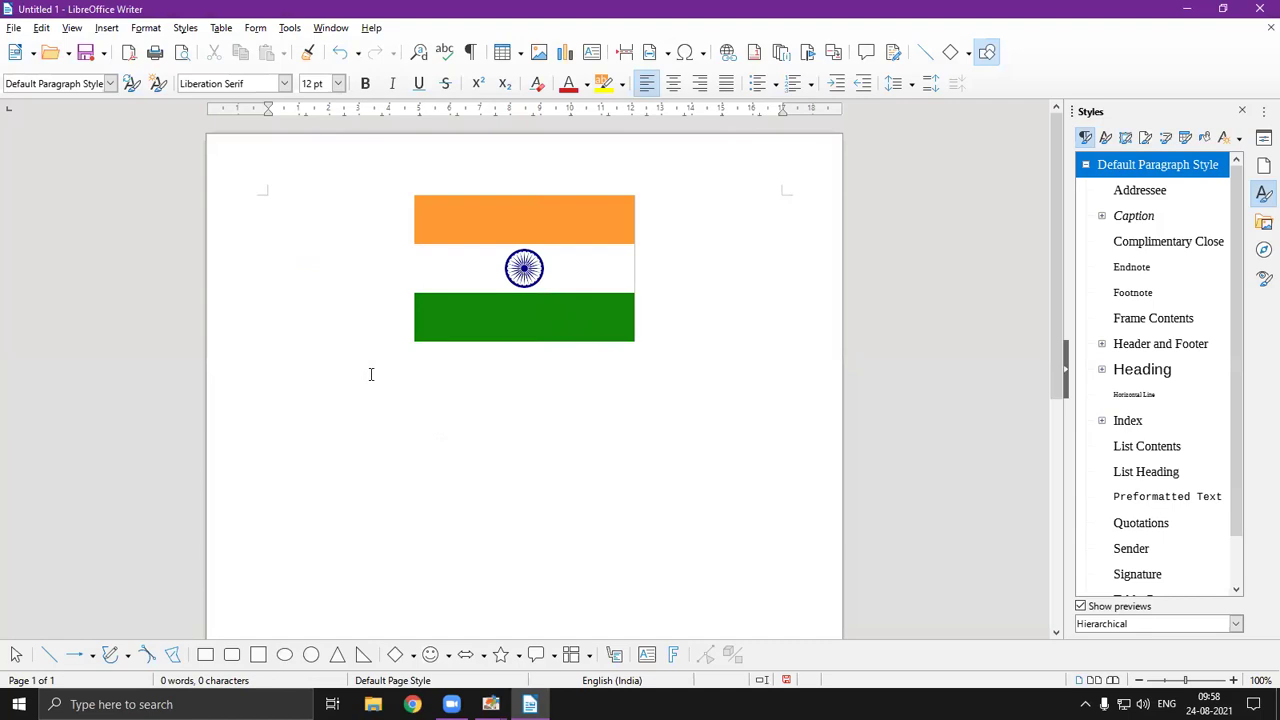
Step: Type 'Lyall Public School Bikaner is a Pioneer School in Bikaner.' beside the flag
text(Lyall Public School Bikaner)
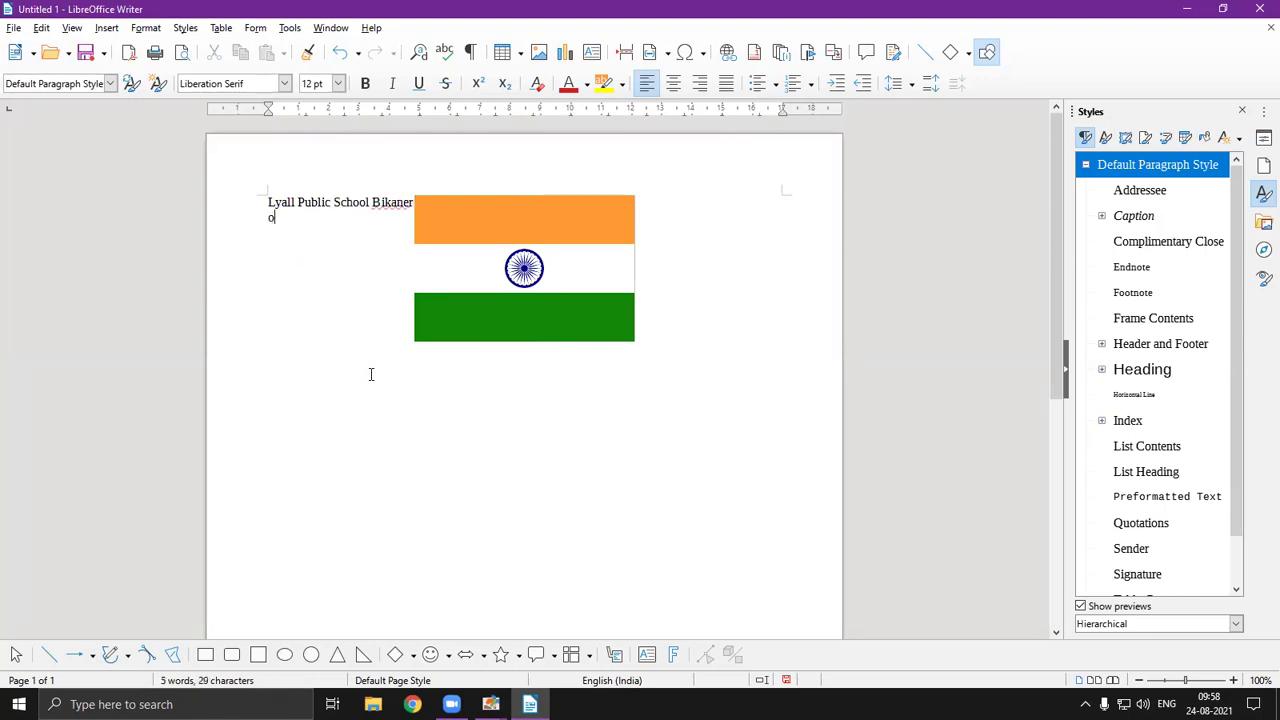
key(BackSpace)
key(BackSpace)
text(is )
text(a Pionee)
text(r S)
text(Scg)
key(BackSpace)
text(hool in Bikaner)
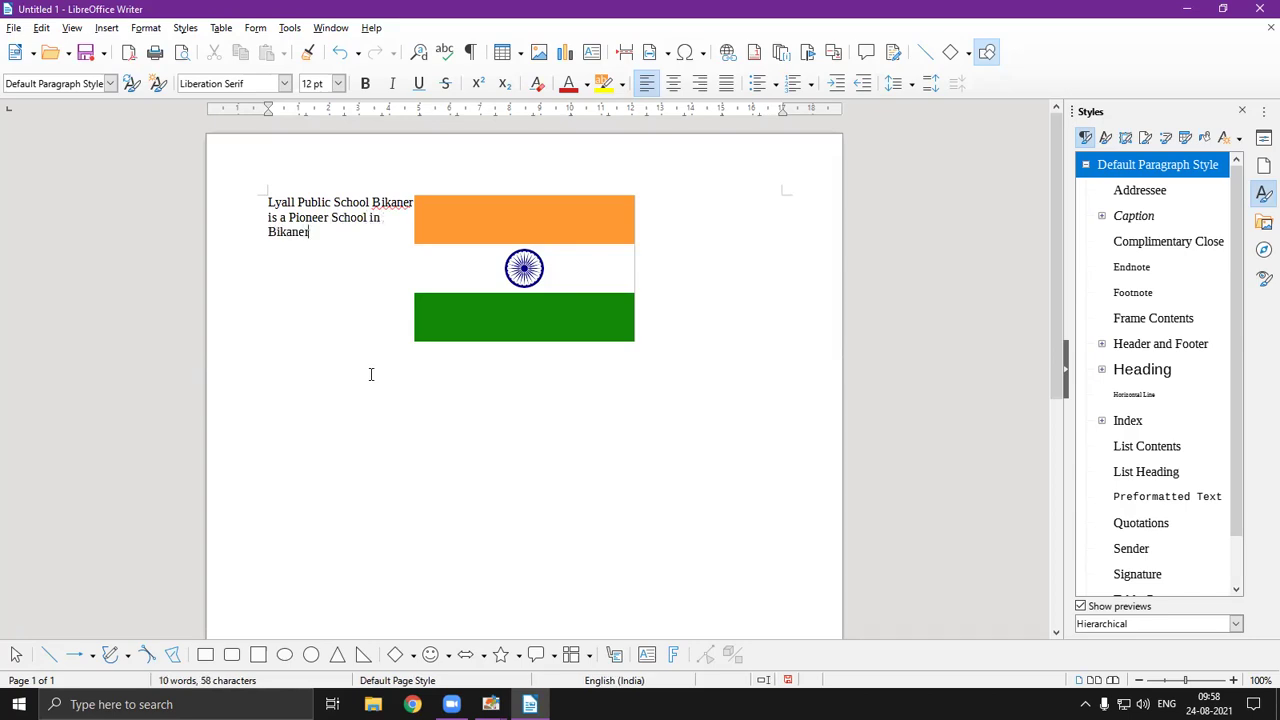
text(.)
Step: Select the school sentence and copy it
key(ctrl+a)
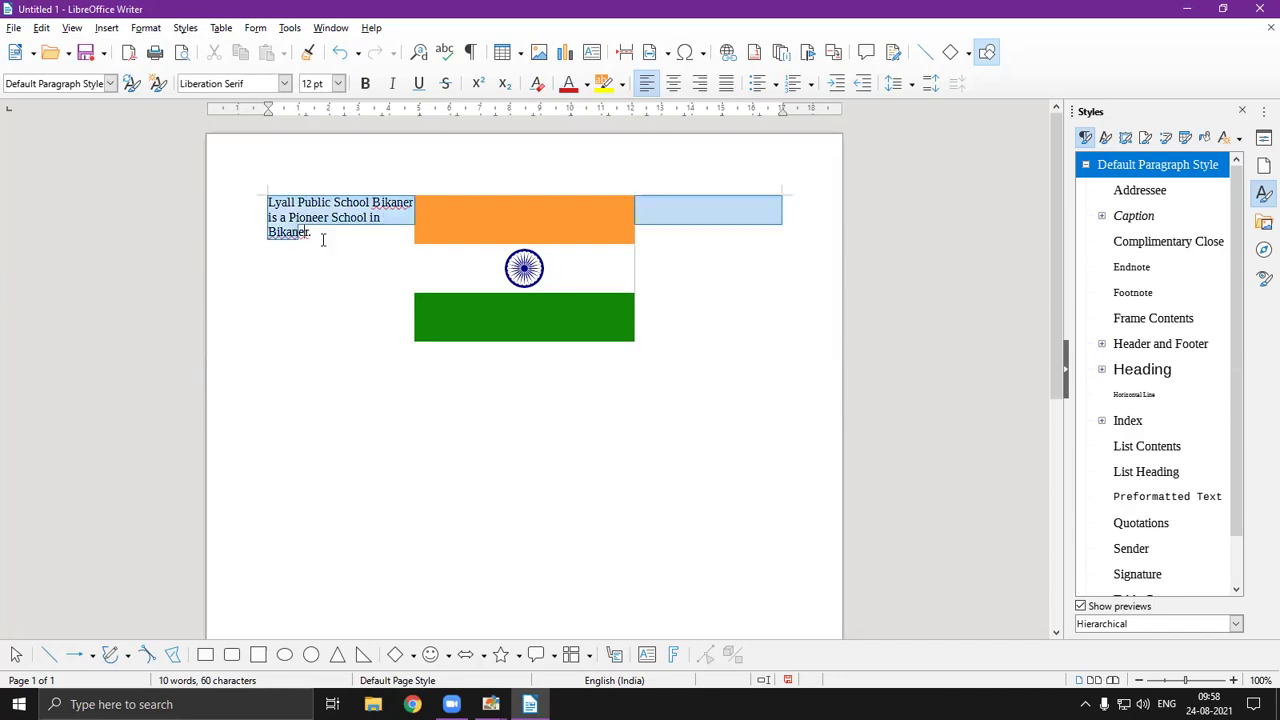
click(345, 258)
key(ctrl+a)
drag(314, 232, 272, 197)
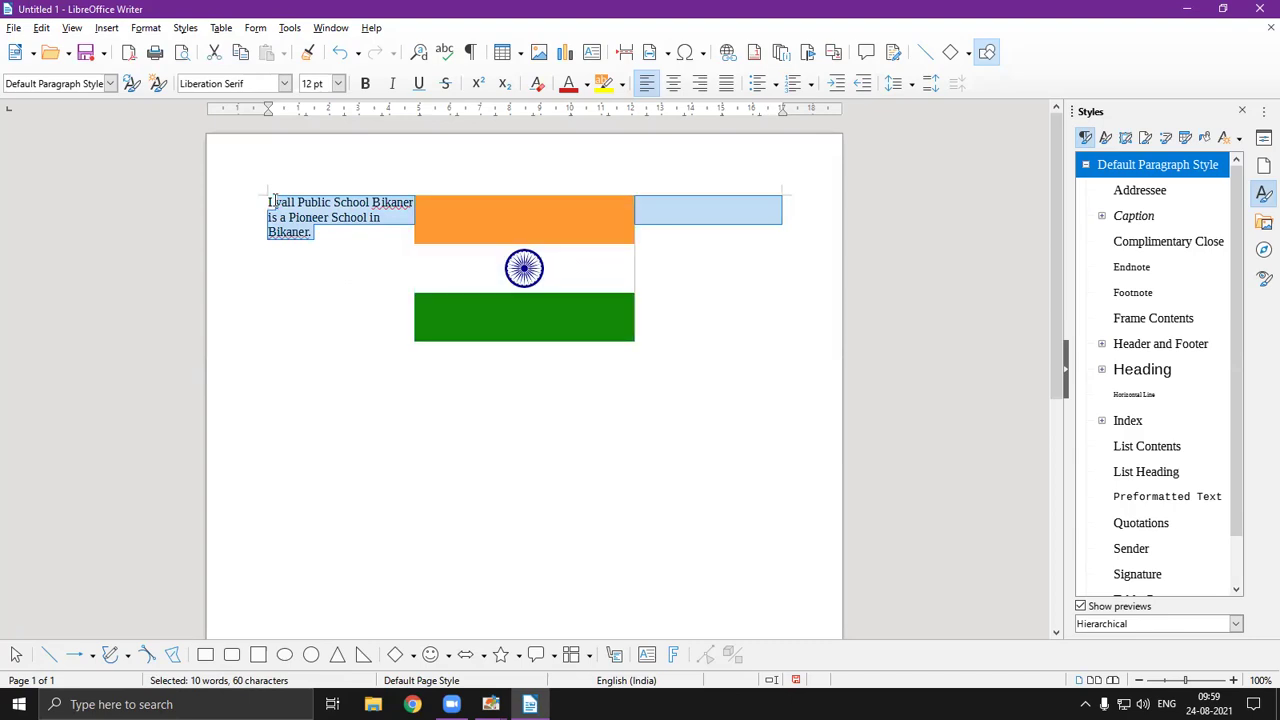
key(ctrl+c)
Step: Paste four copies of the sentence on separate lines, cancelling the Save As prompt
click(343, 240)
key(ctrl+v)
key(Return)
key(ctrl+v)
key(Return)
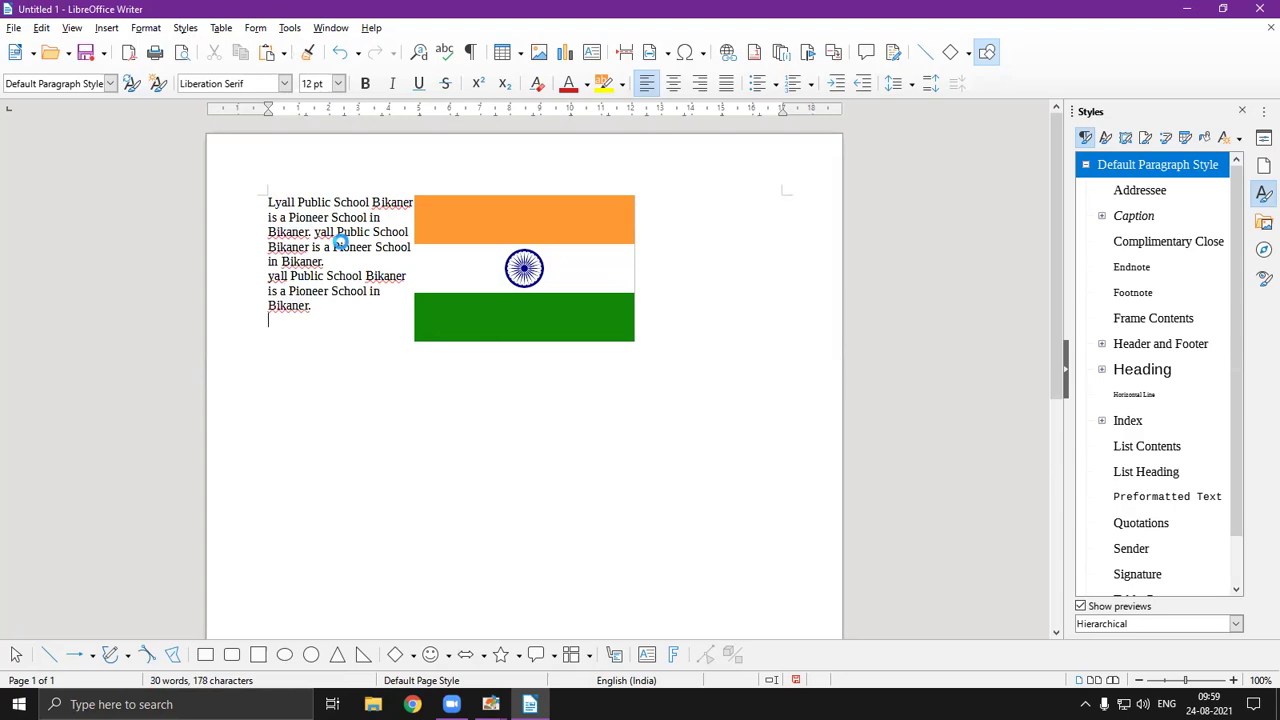
key(ctrl+v)
key(Return)
key(ctrl+v)
key(ctrl+v)
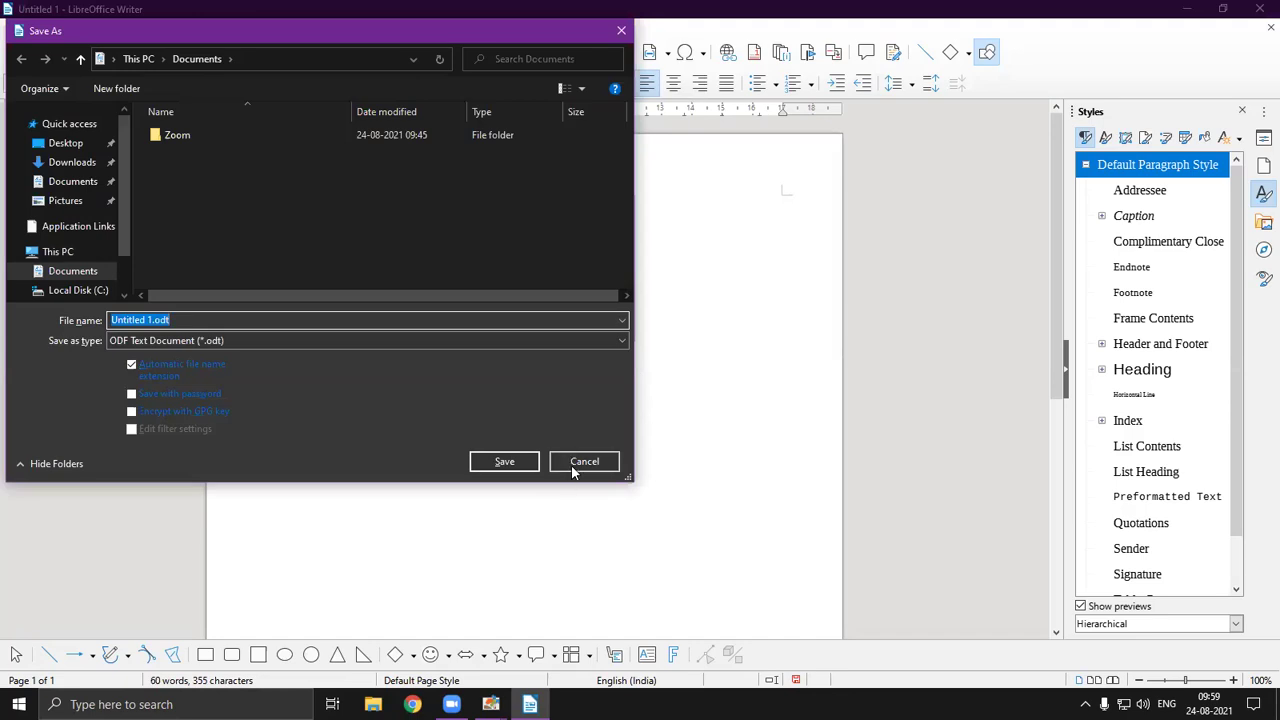
click(583, 461)
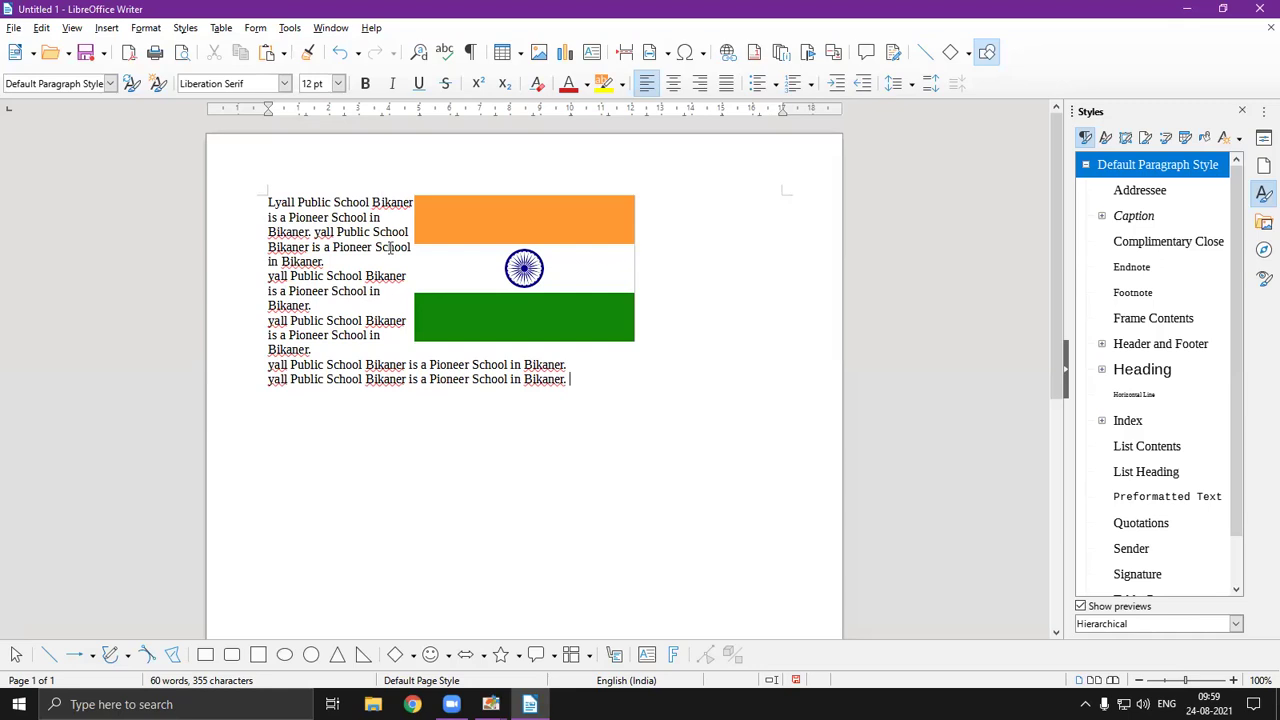
click(516, 275)
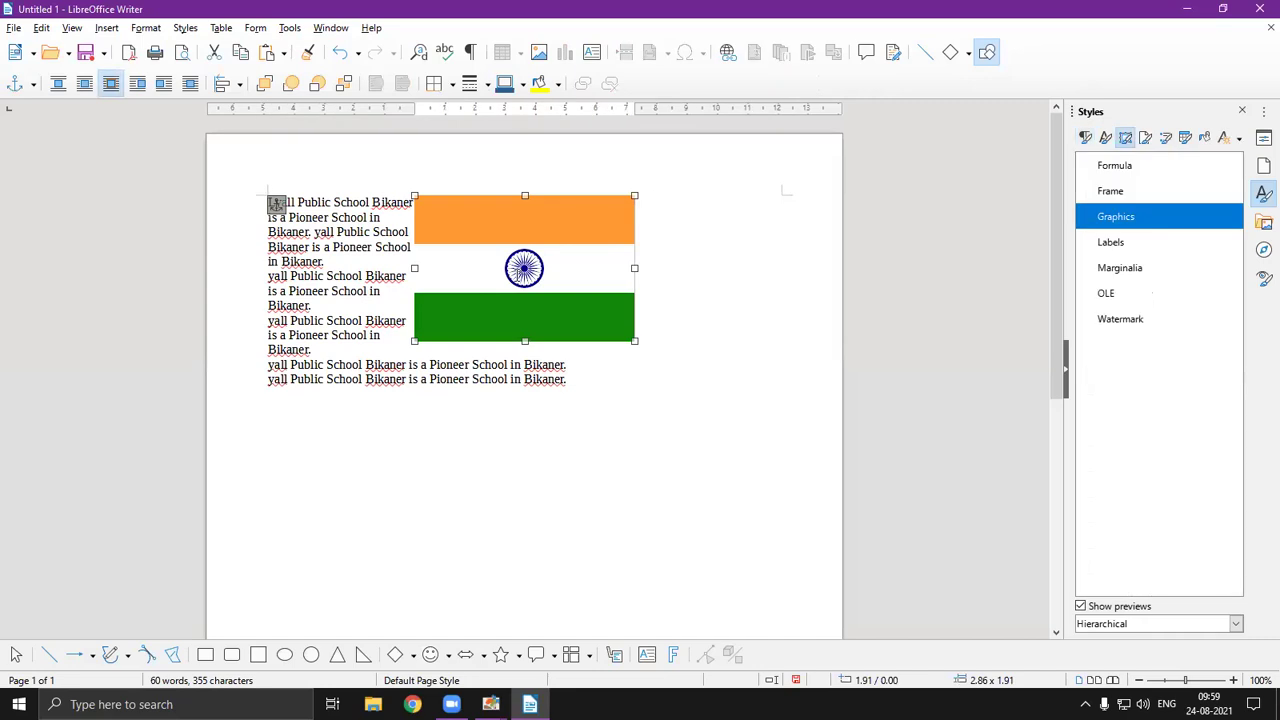
click(660, 531)
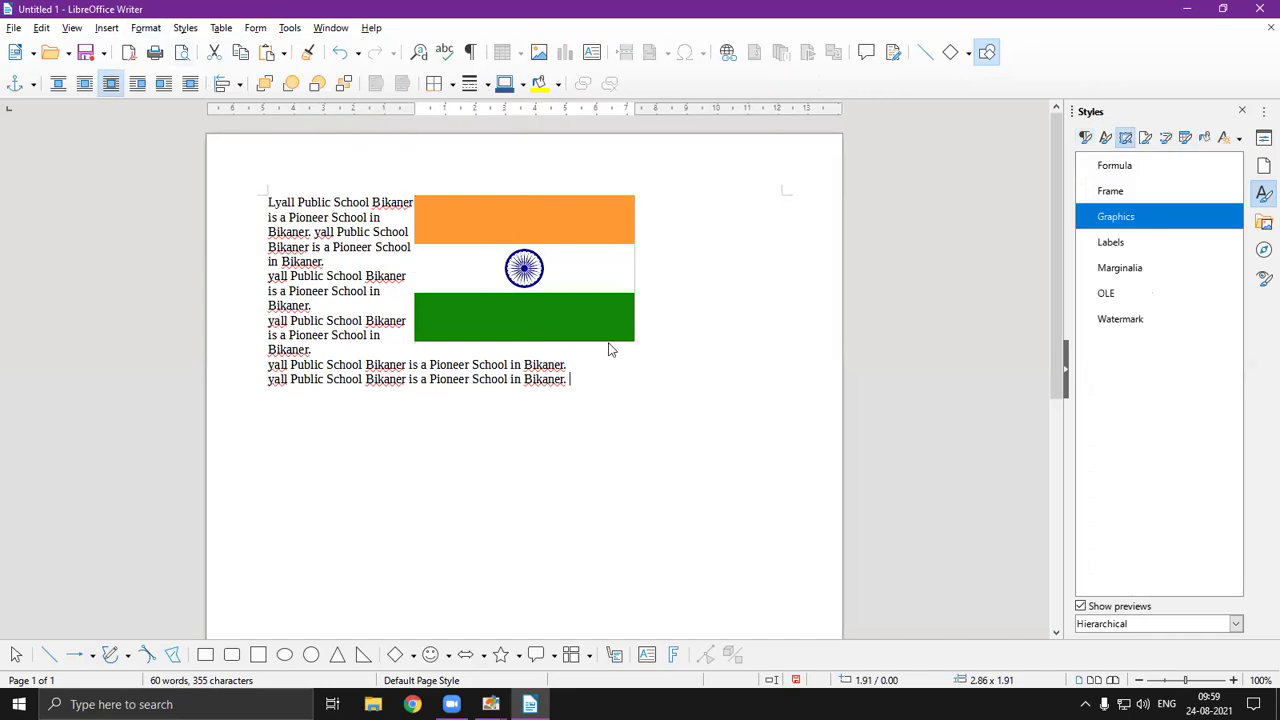
click(522, 282)
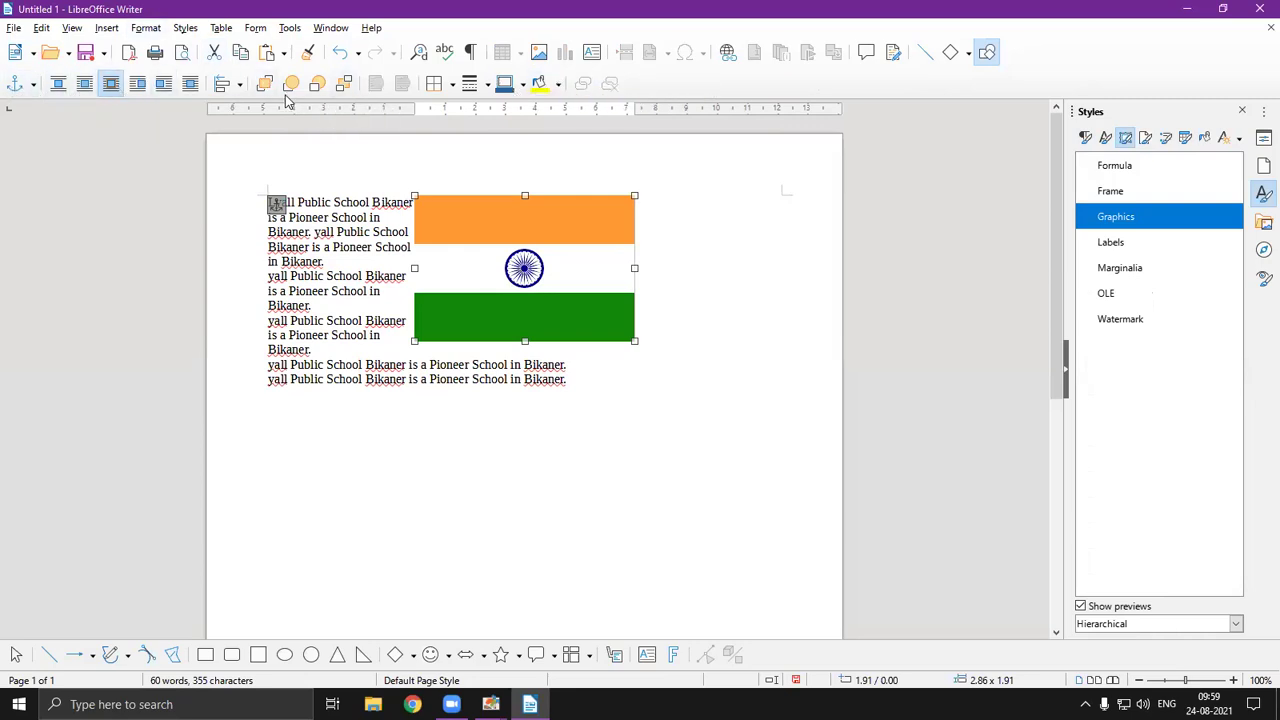
click(140, 29)
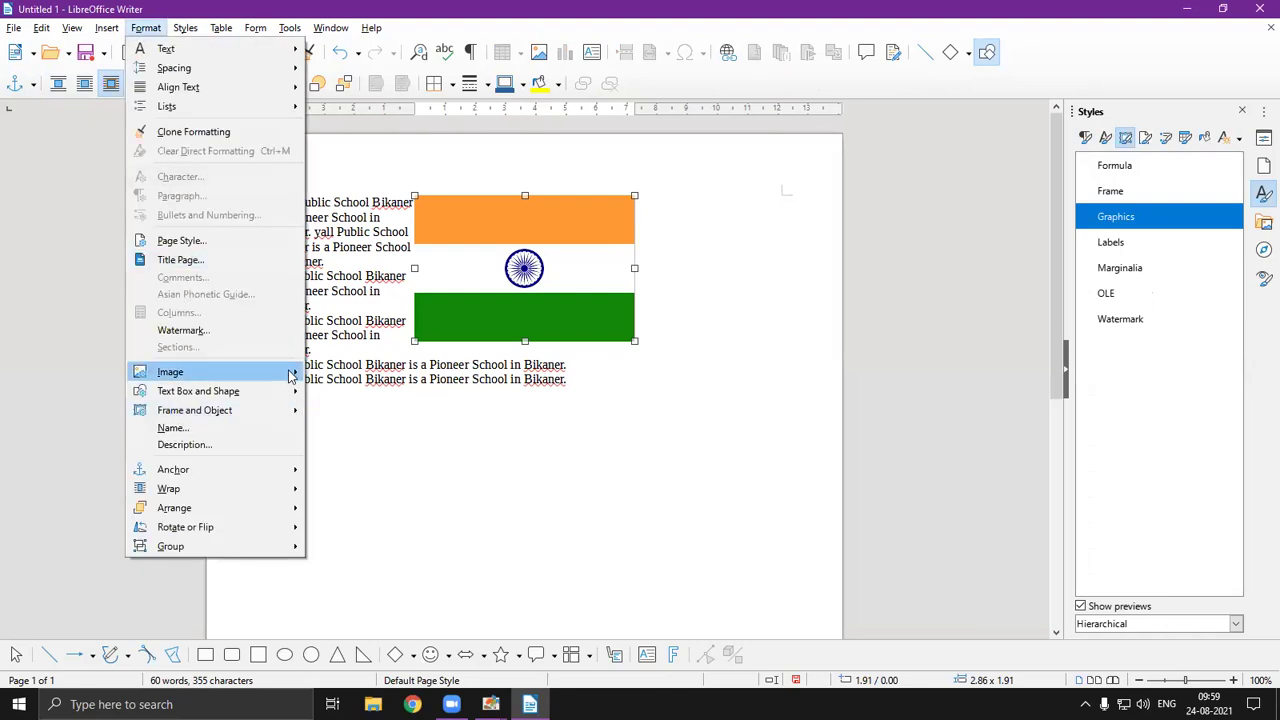
mouse_move(288, 374)
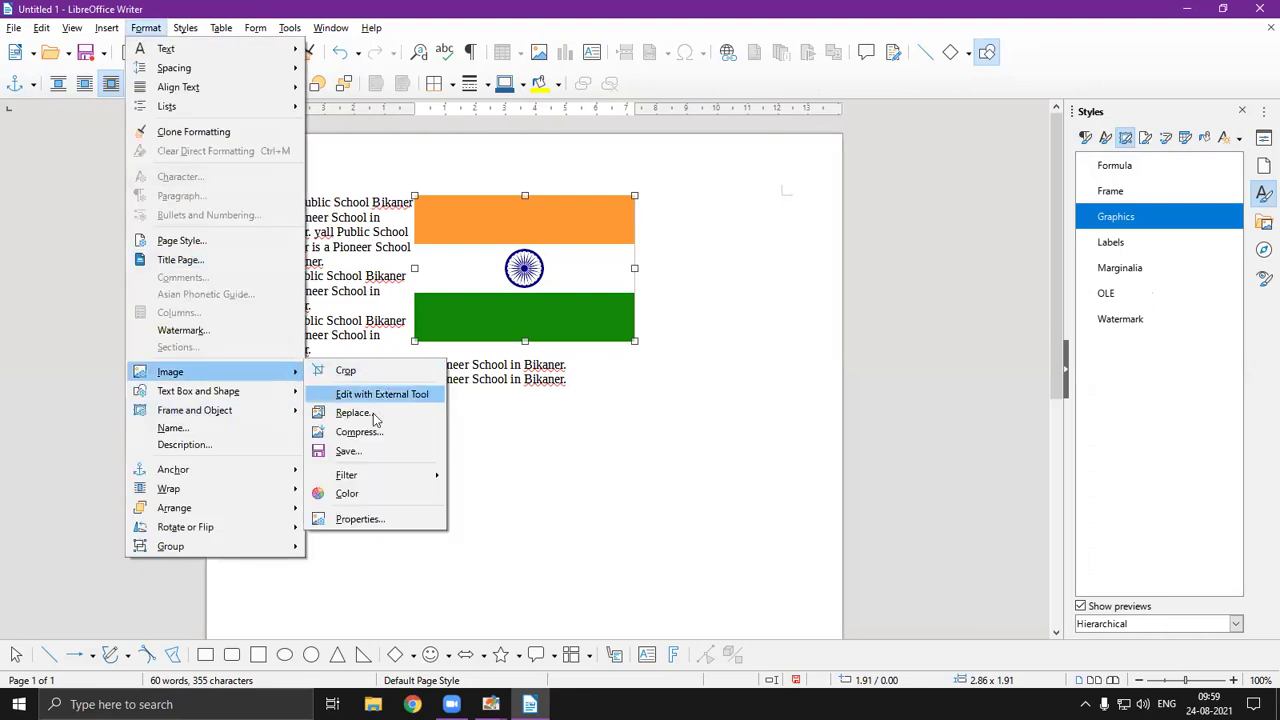
click(366, 519)
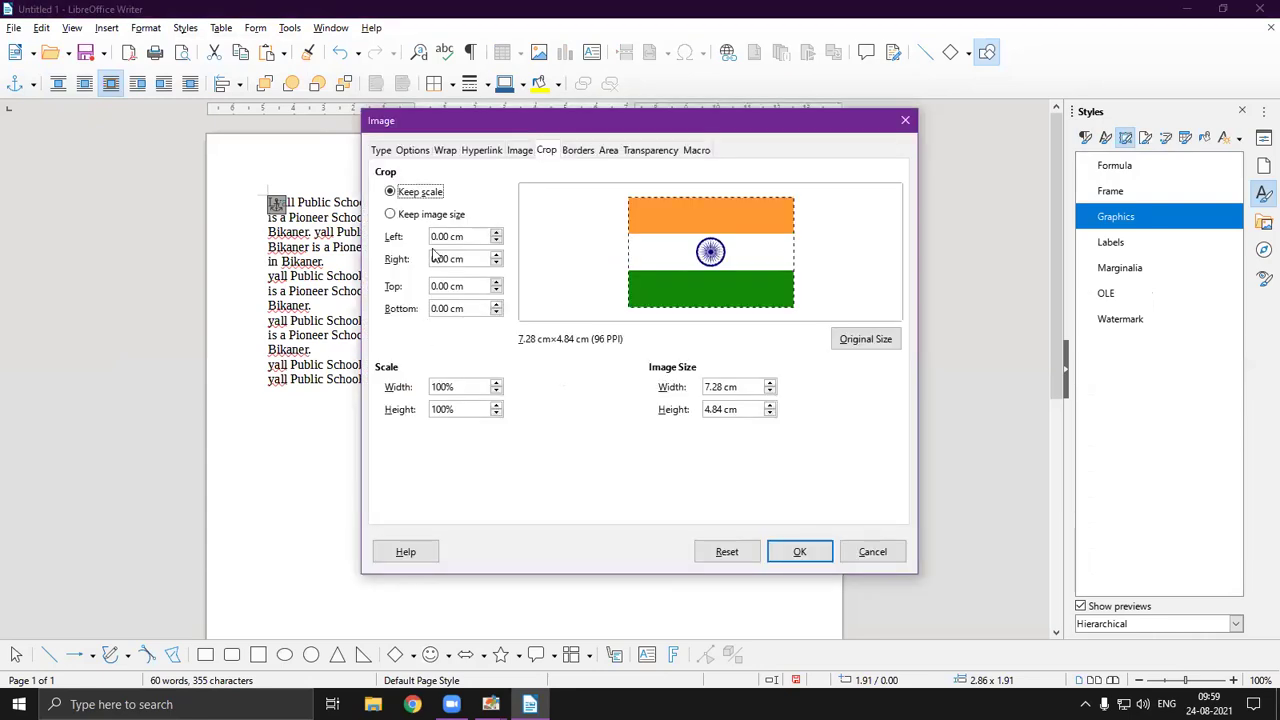
click(445, 152)
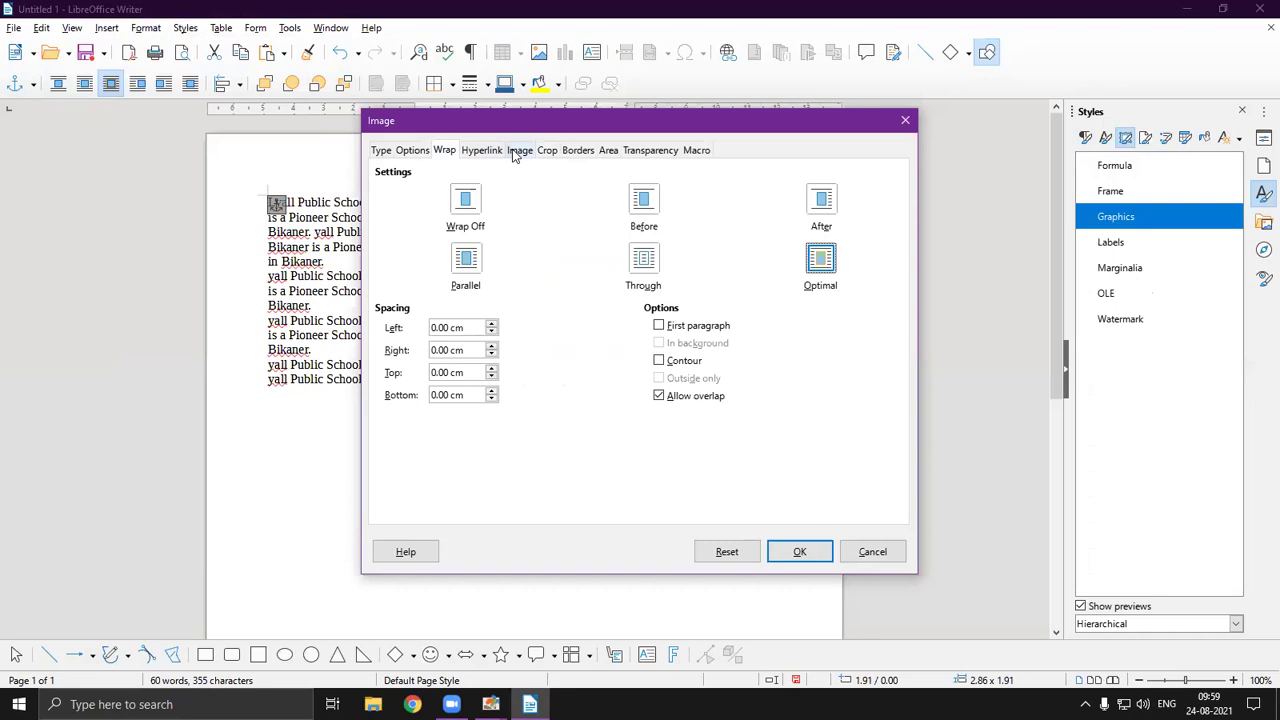
click(547, 151)
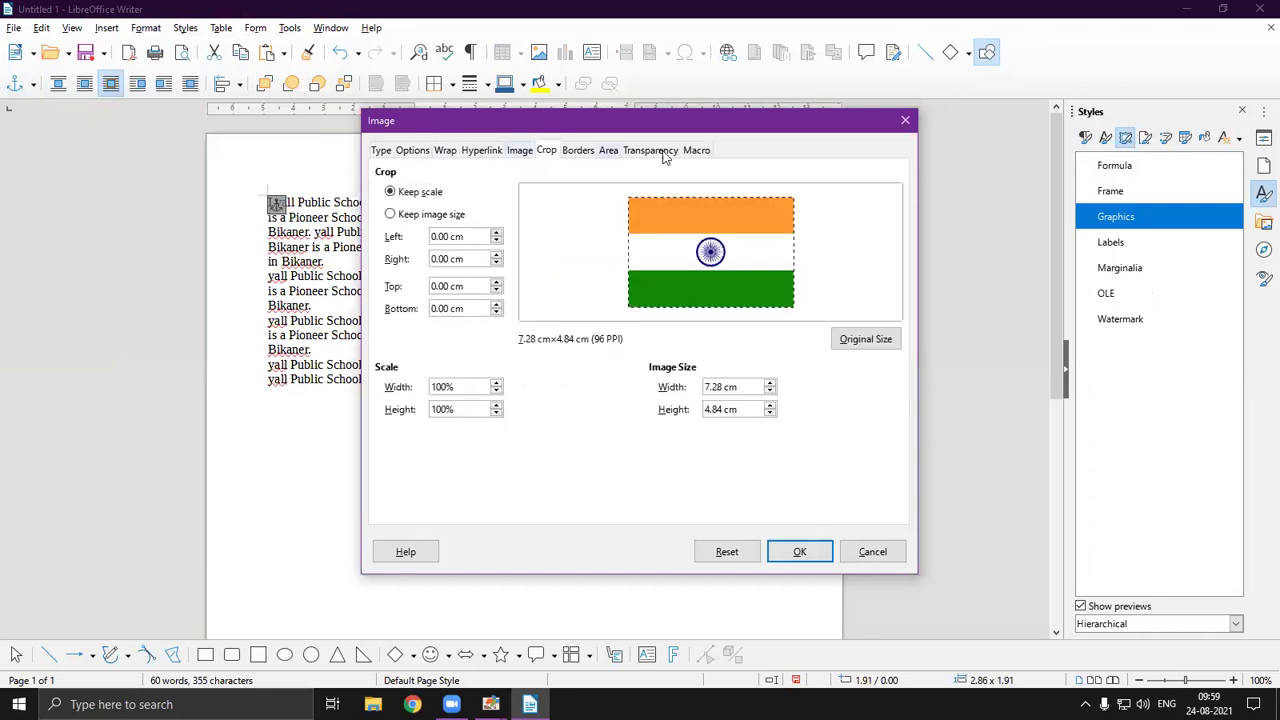
click(608, 151)
click(652, 151)
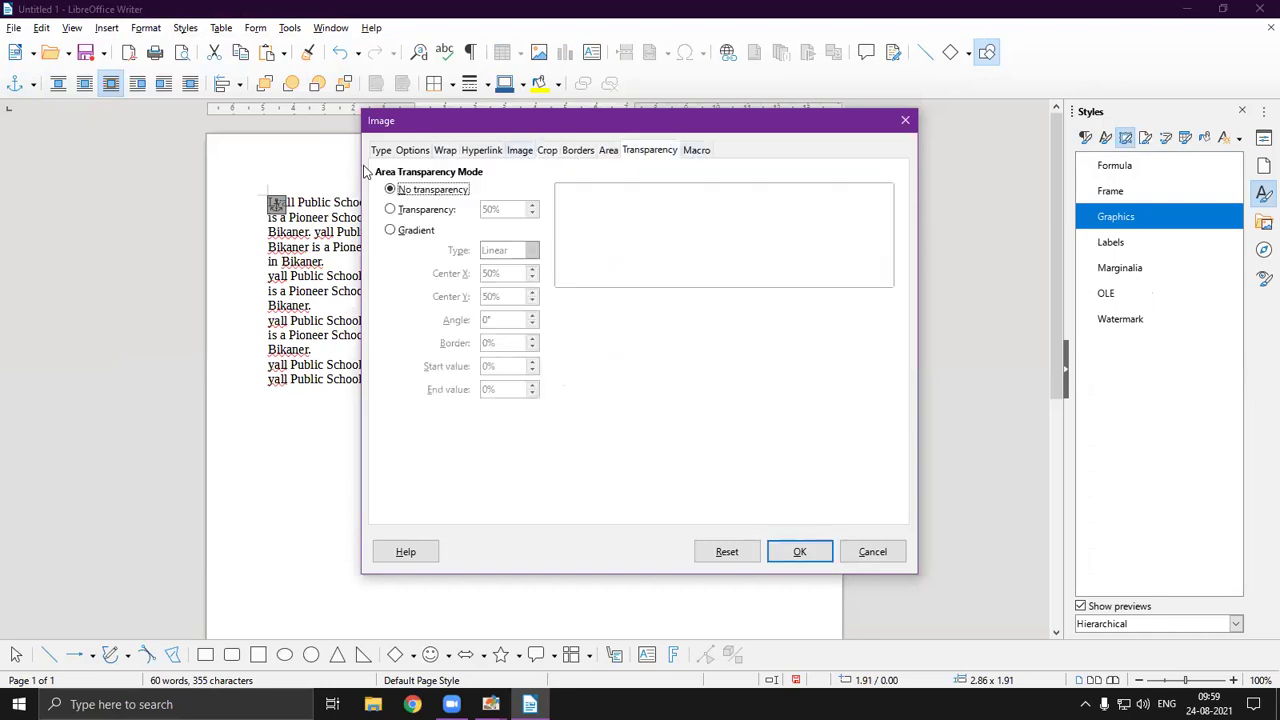
click(857, 553)
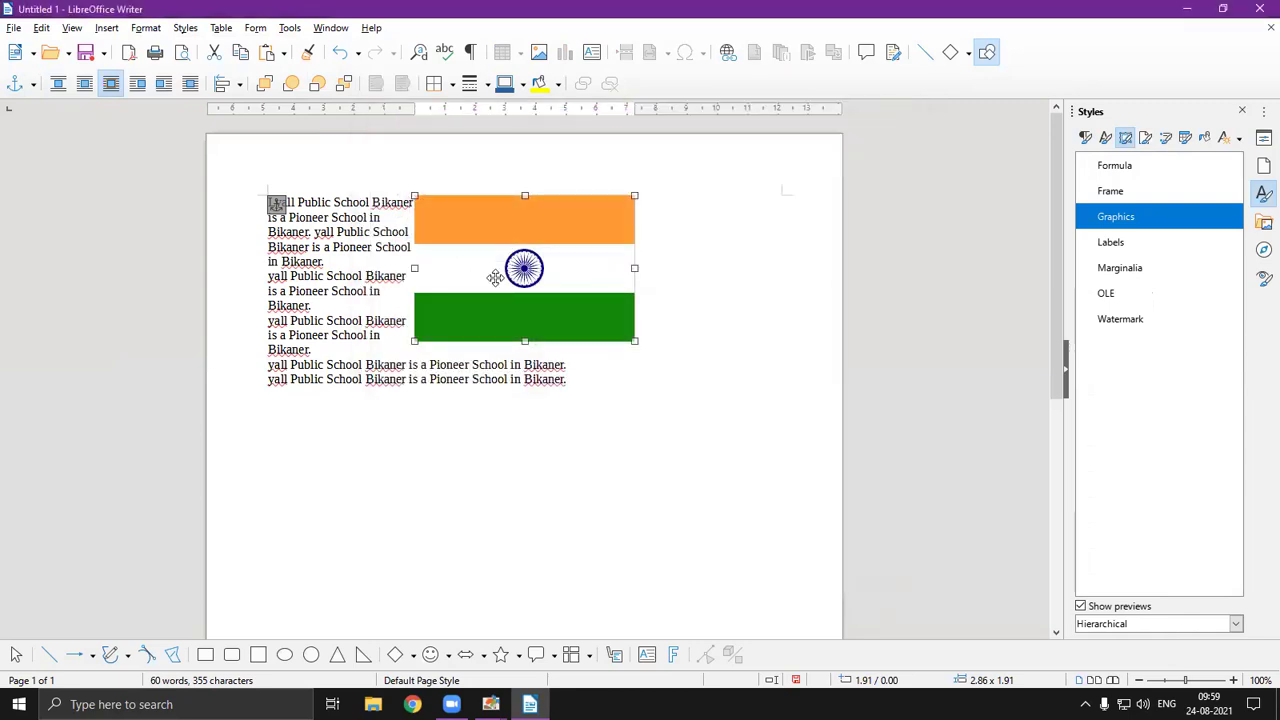
Step: Change the flag image's anchor to To Paragraph
right_click(496, 280)
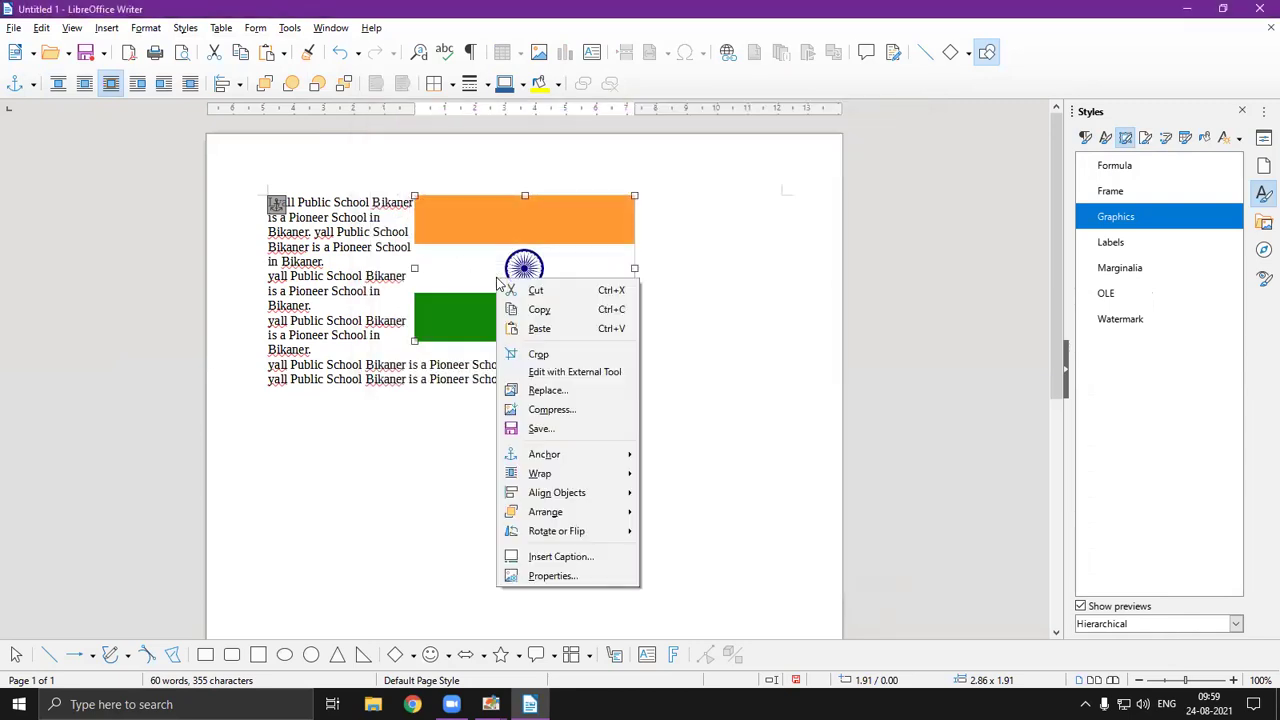
mouse_move(590, 453)
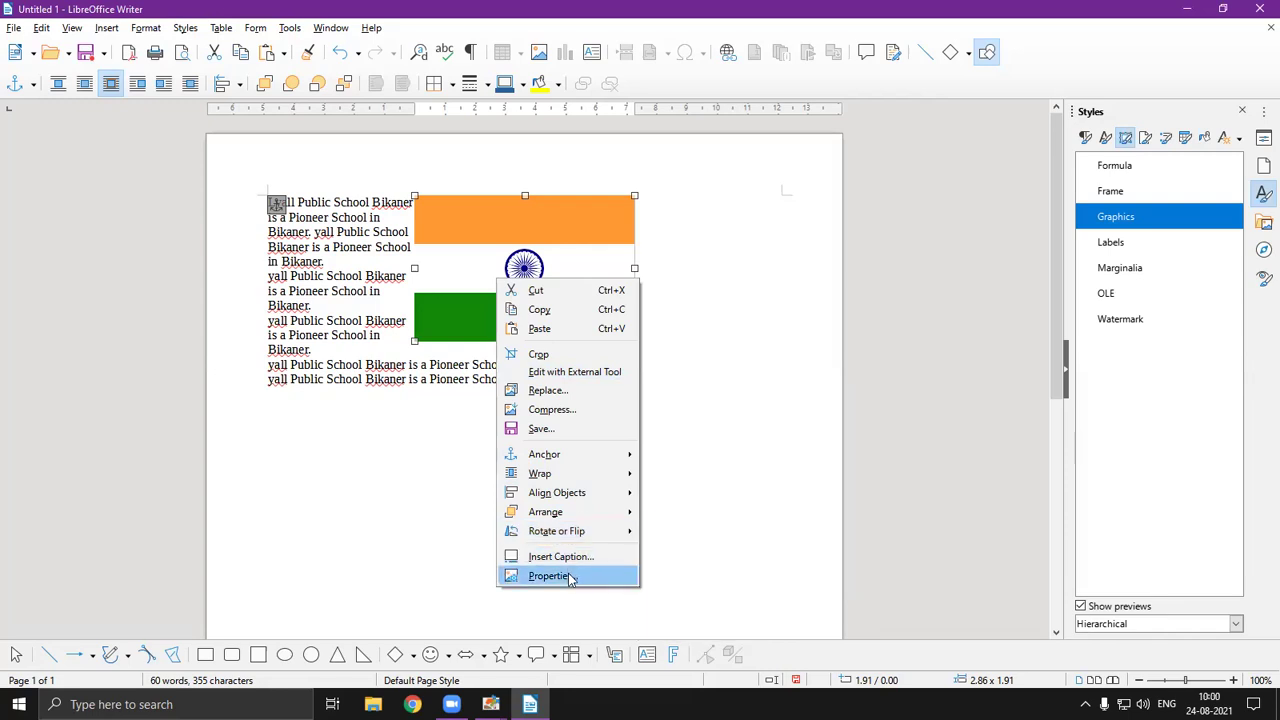
click(936, 450)
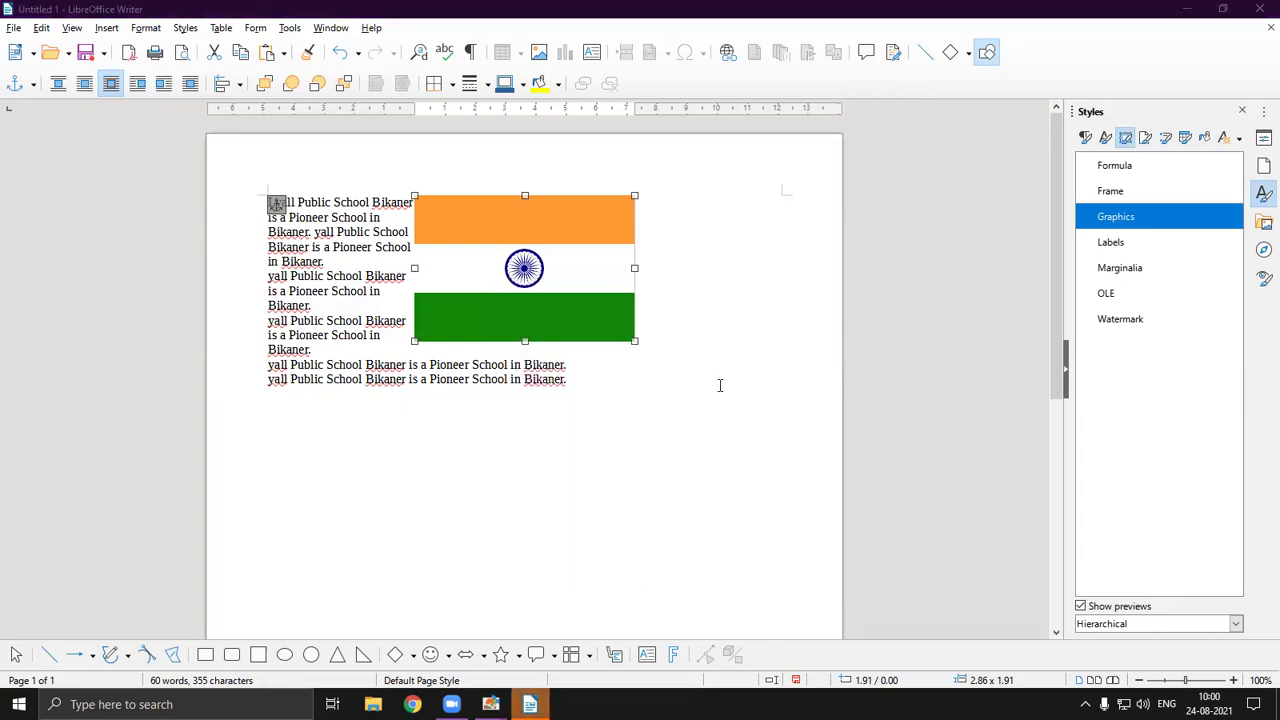
right_click(570, 306)
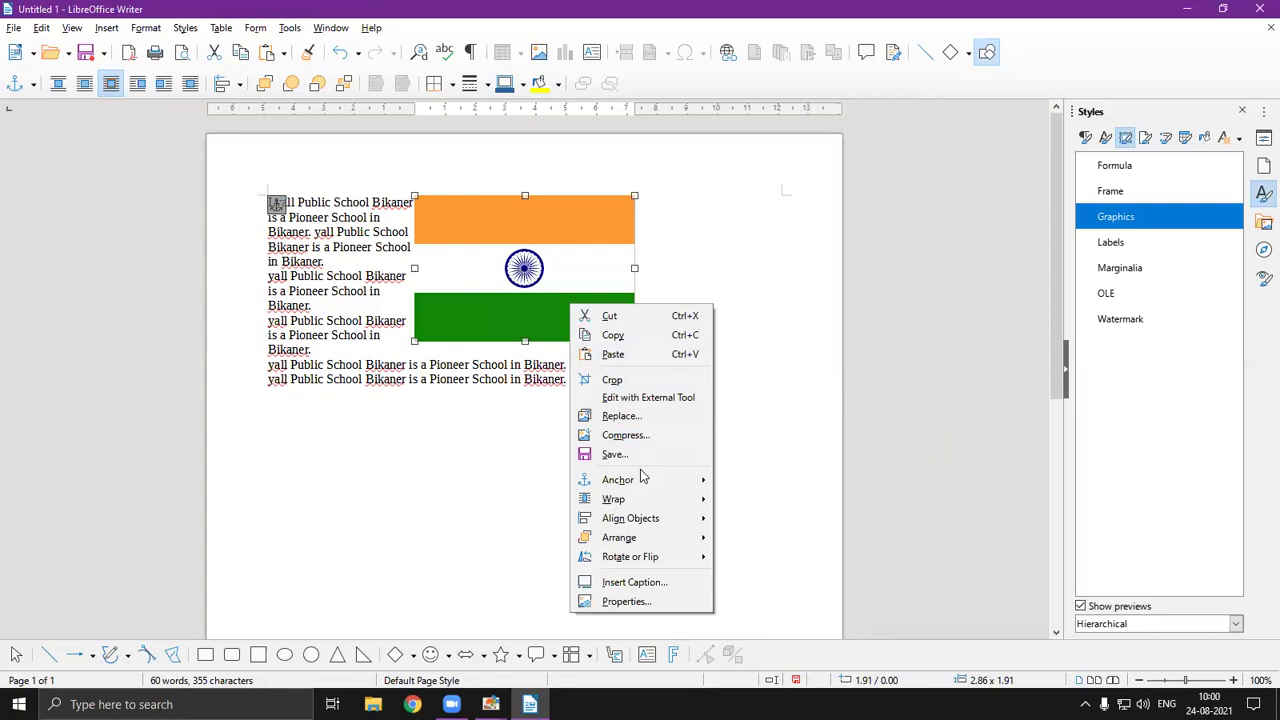
mouse_move(643, 477)
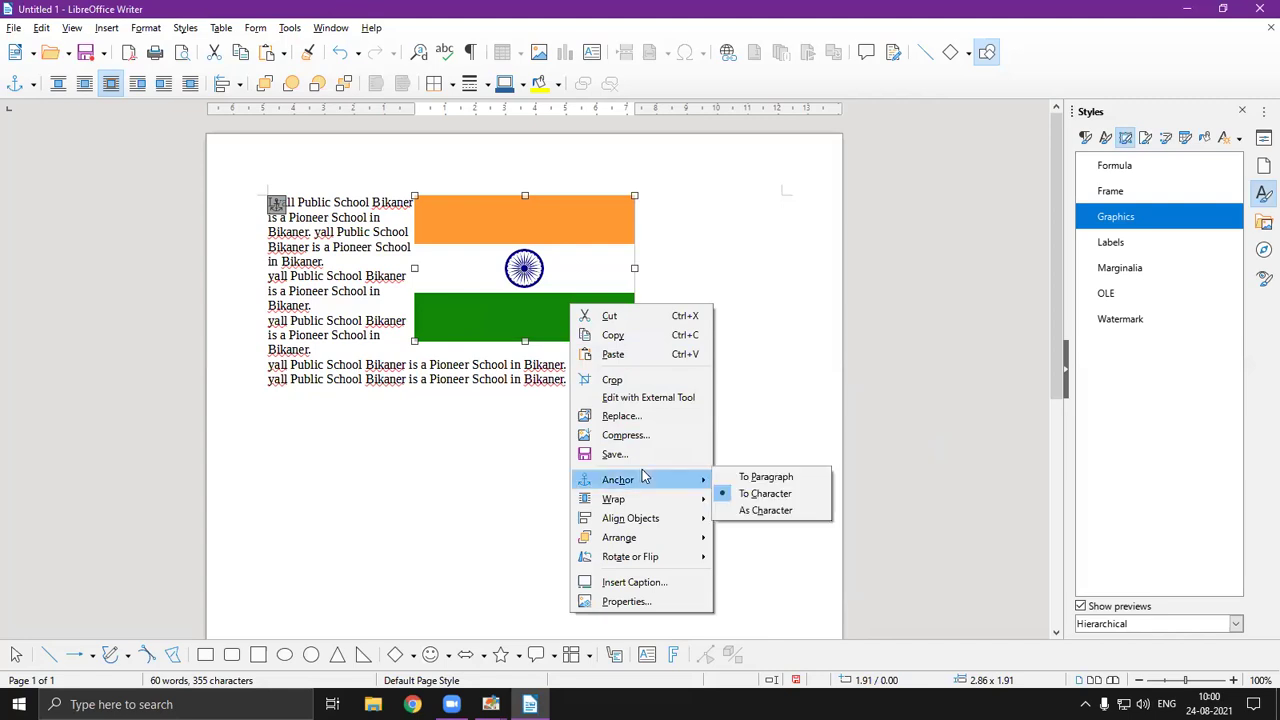
click(476, 336)
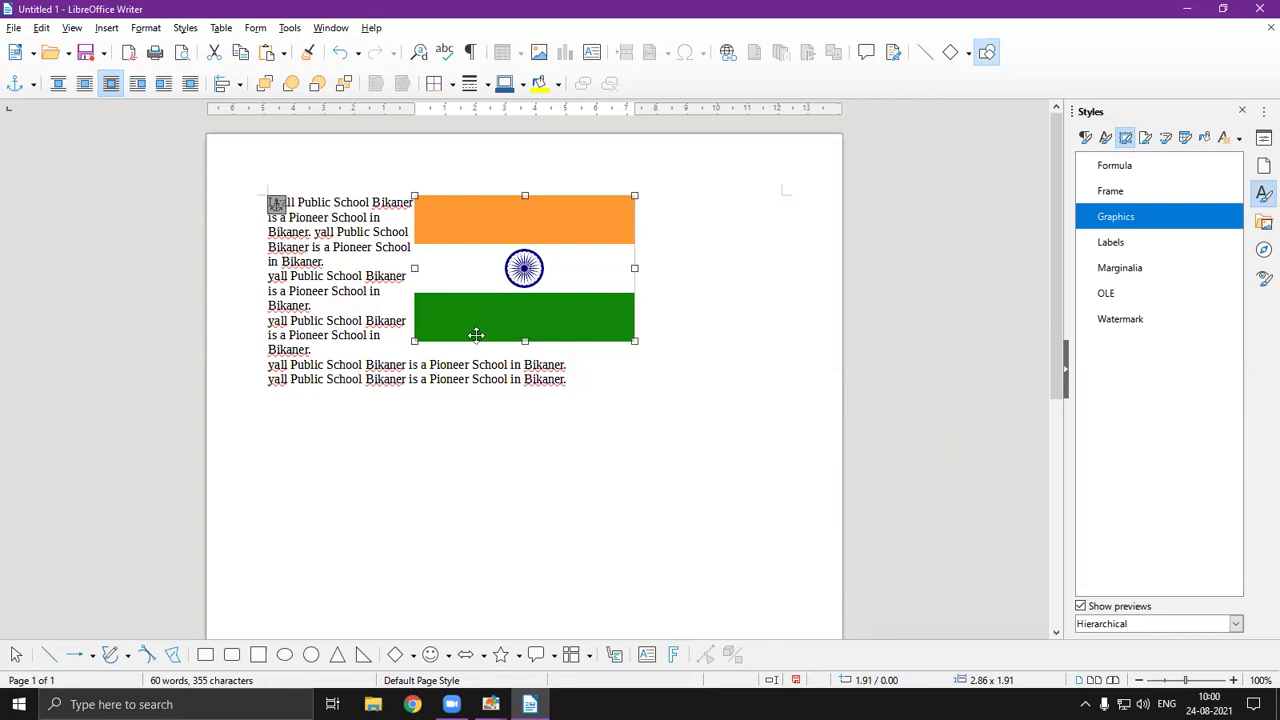
right_click(524, 287)
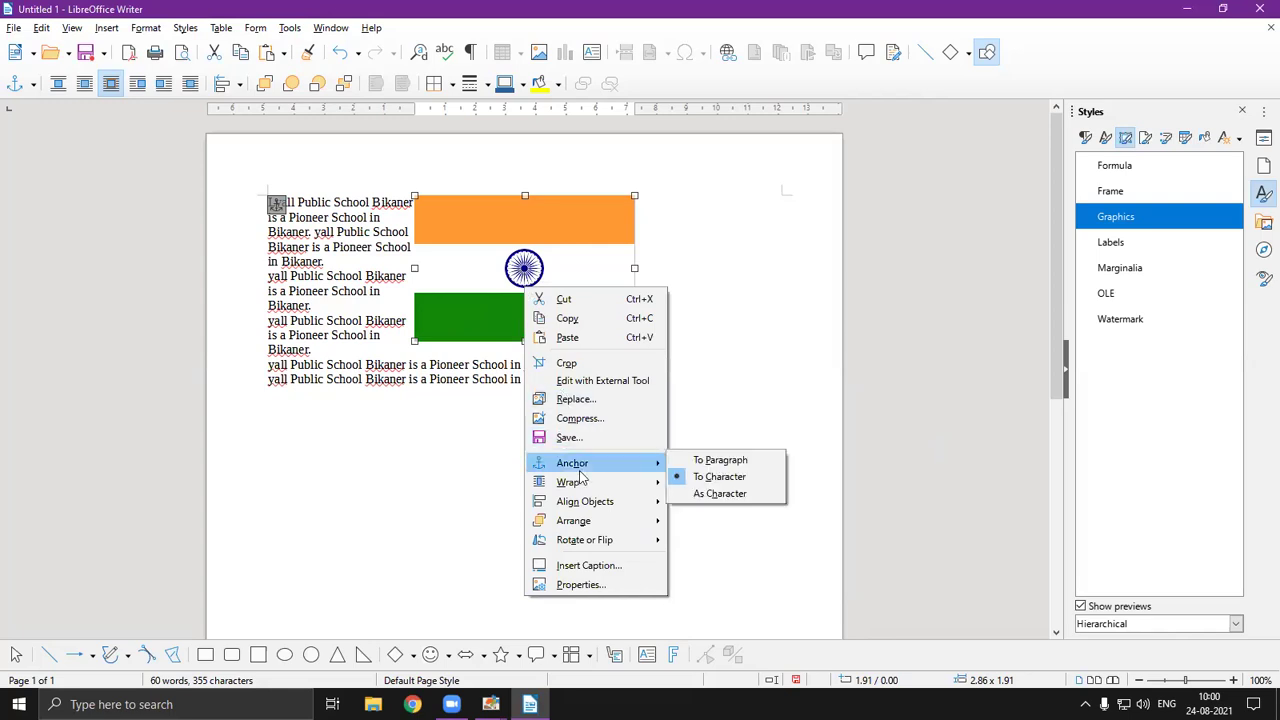
click(693, 463)
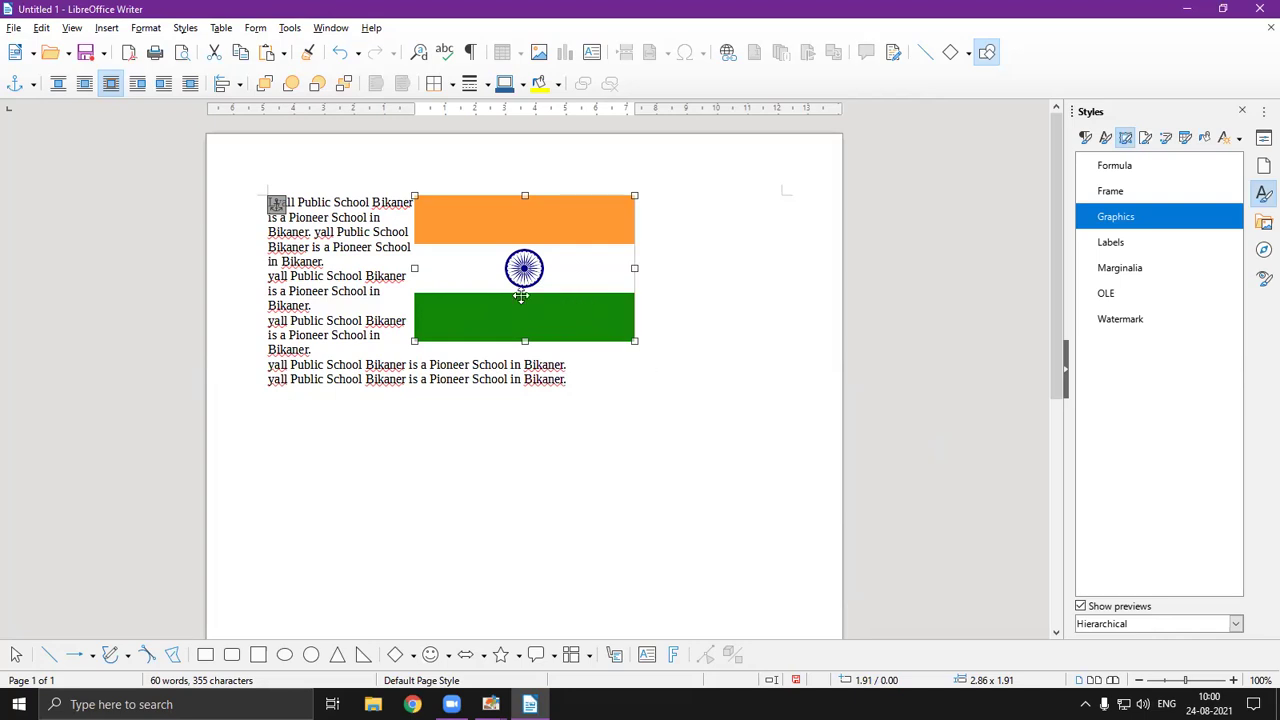
Step: Move the flag to the right of the text lines and set its wrap to Parallel
drag(566, 308, 449, 380)
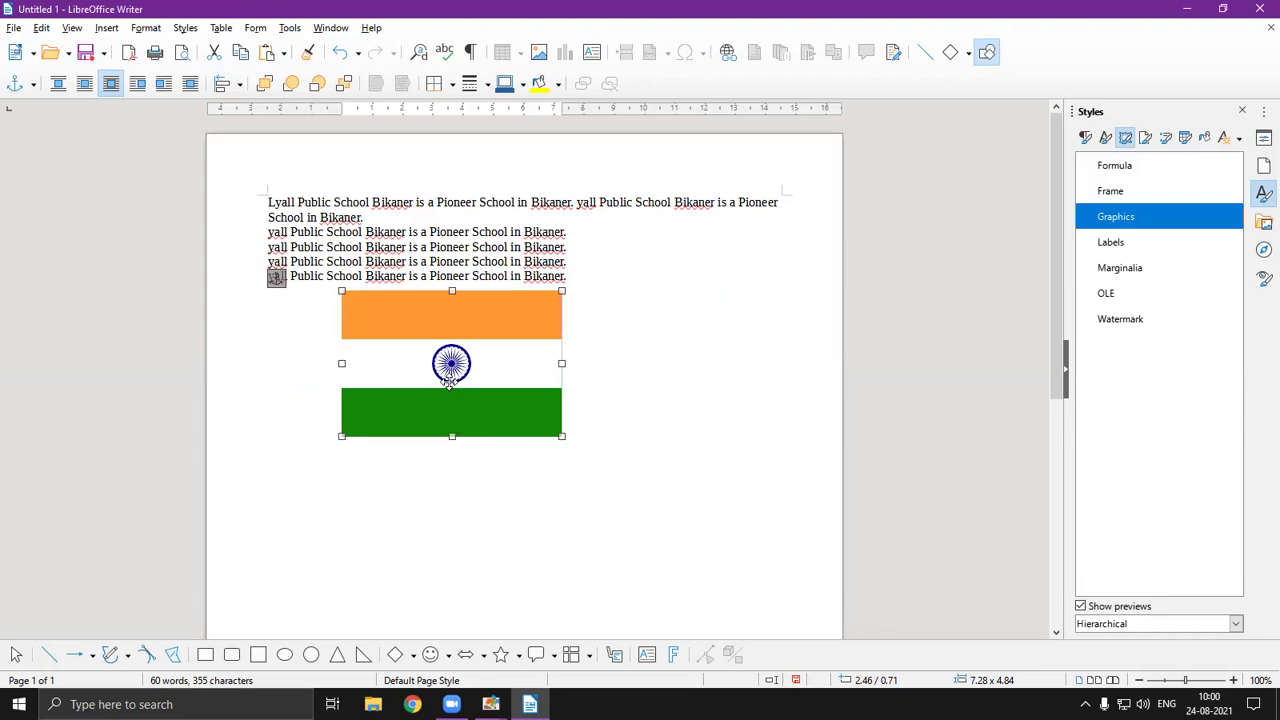
drag(449, 380, 686, 318)
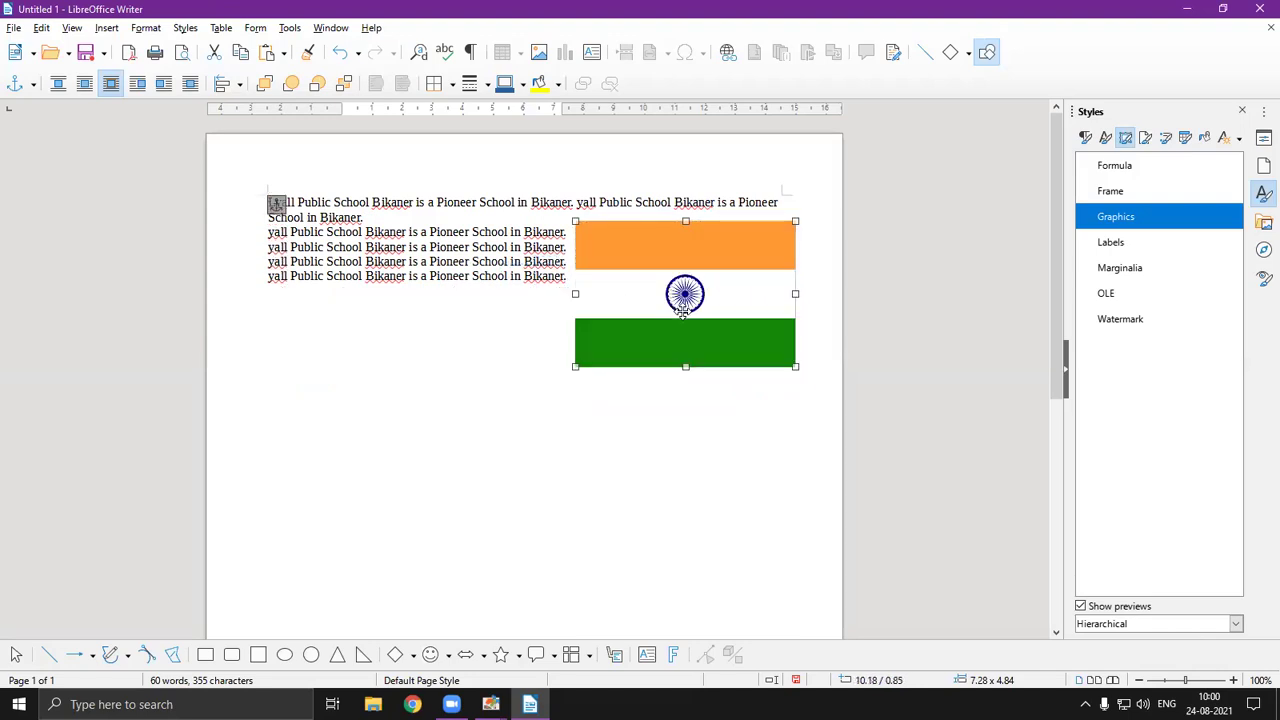
right_click(686, 318)
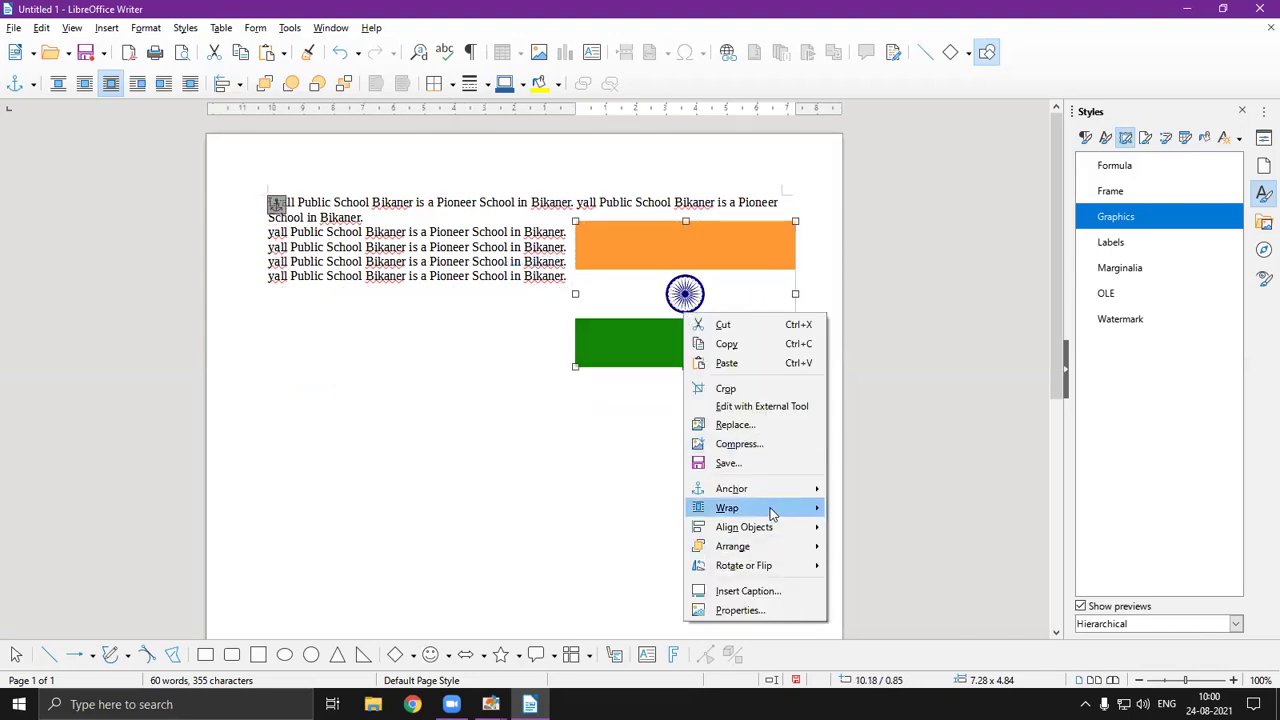
mouse_move(771, 508)
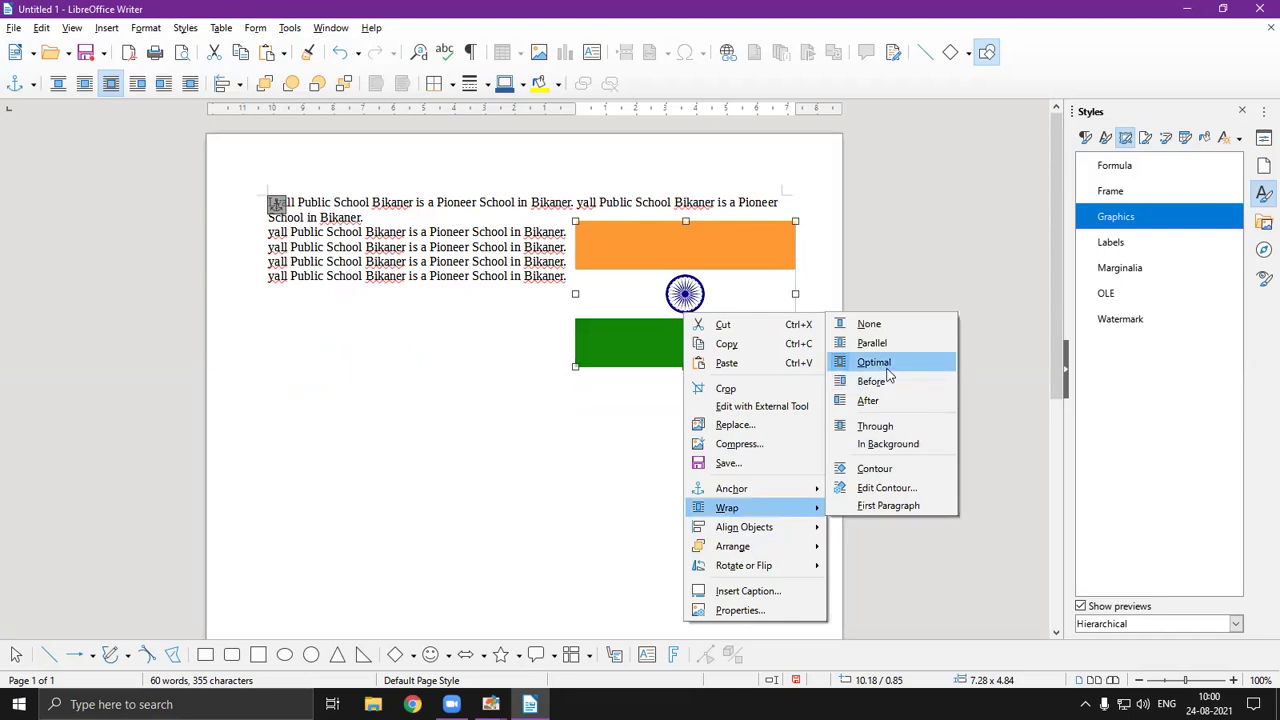
click(877, 342)
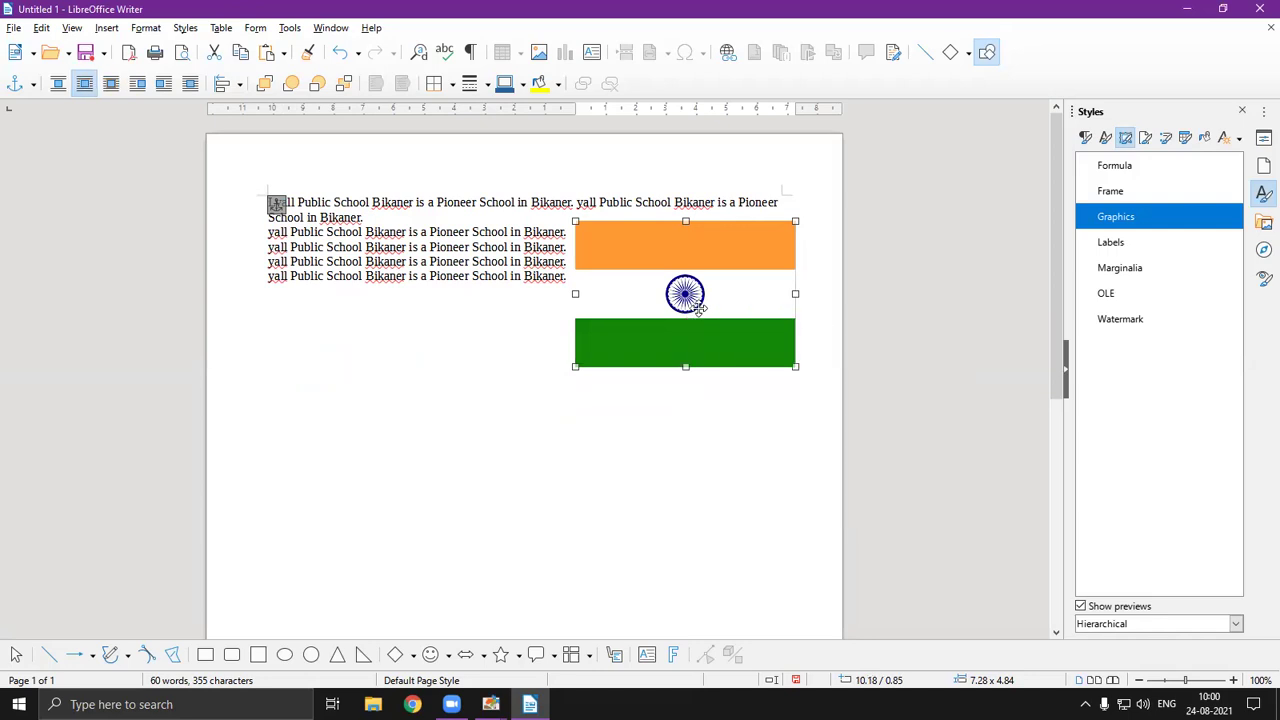
Step: Select the four lines beside the flag and paste two more copies at the end of the text
click(266, 232)
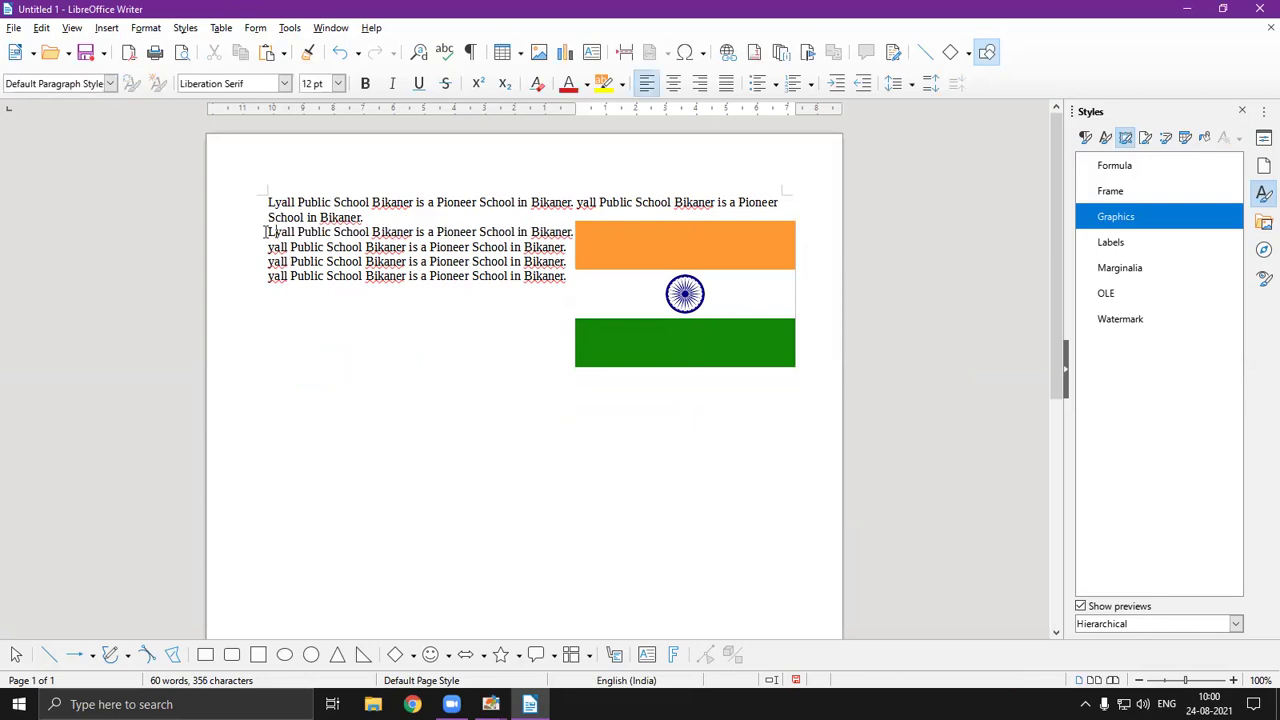
click(265, 231)
key(ctrl+Up)
key(ctrl+shift+Down)
key(ctrl+shift+End)
key(shift+Up)
key(shift+Up)
key(shift+Up)
key(shift+Up)
key(shift+Up)
click(223, 226)
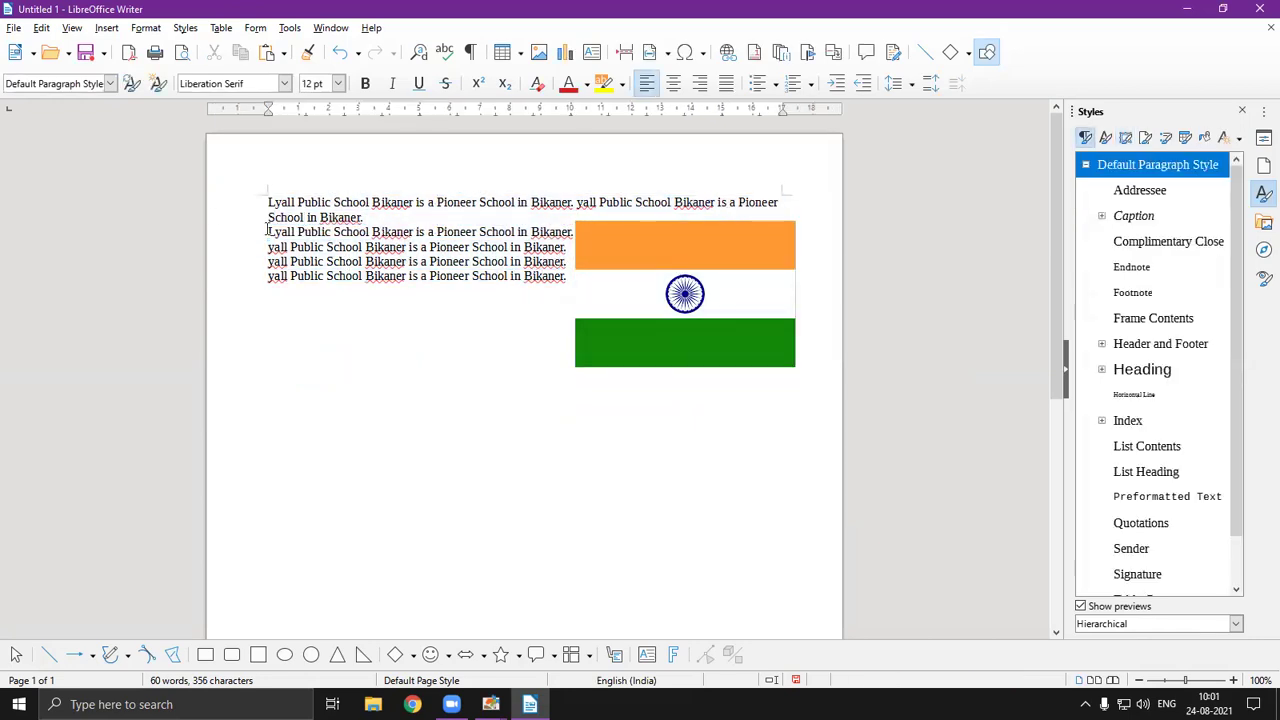
drag(266, 231, 572, 286)
key(ctrl+c)
click(551, 329)
key(ctrl+v)
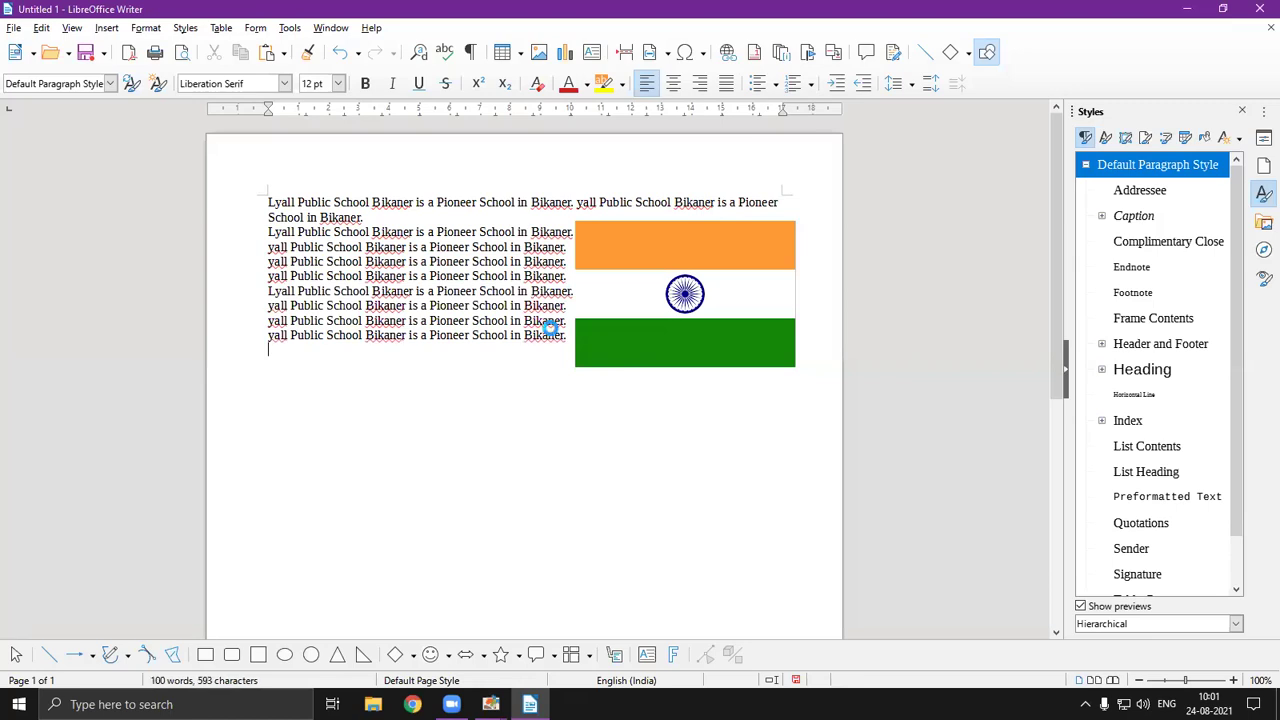
key(ctrl+v)
key(ctrl+v)
key(ctrl+v)
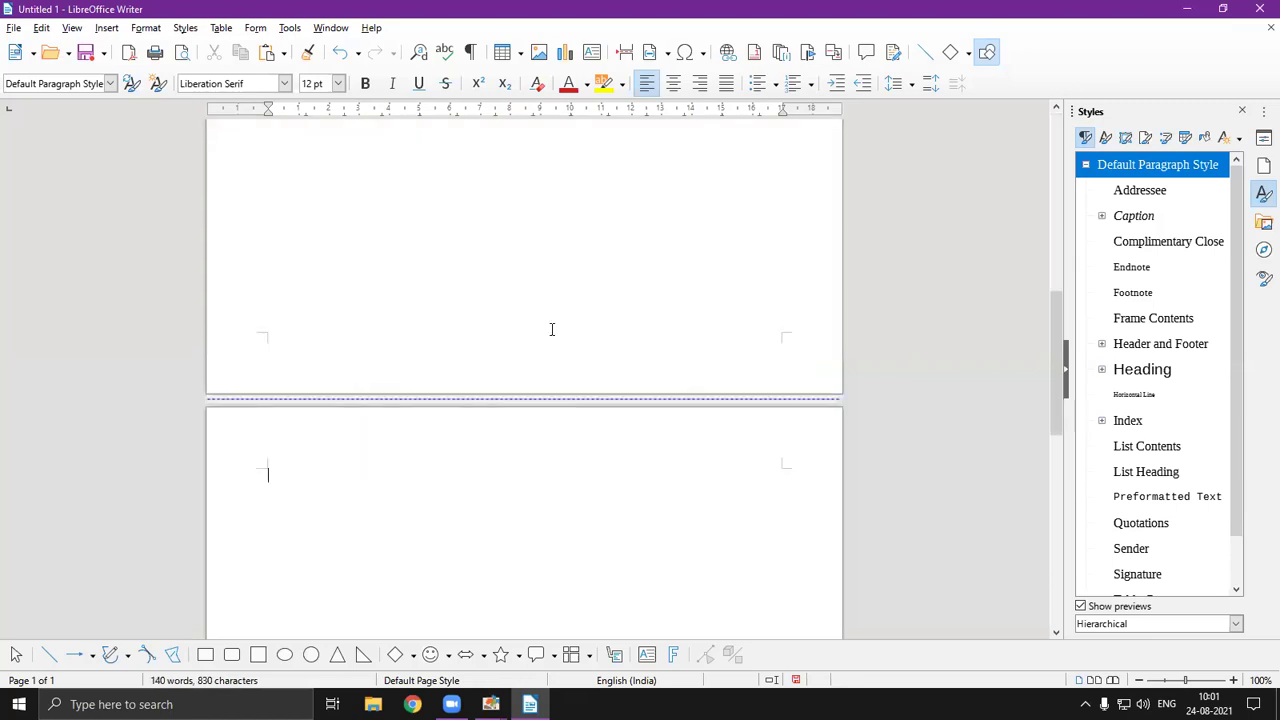
scroll(551, 329, up, 15)
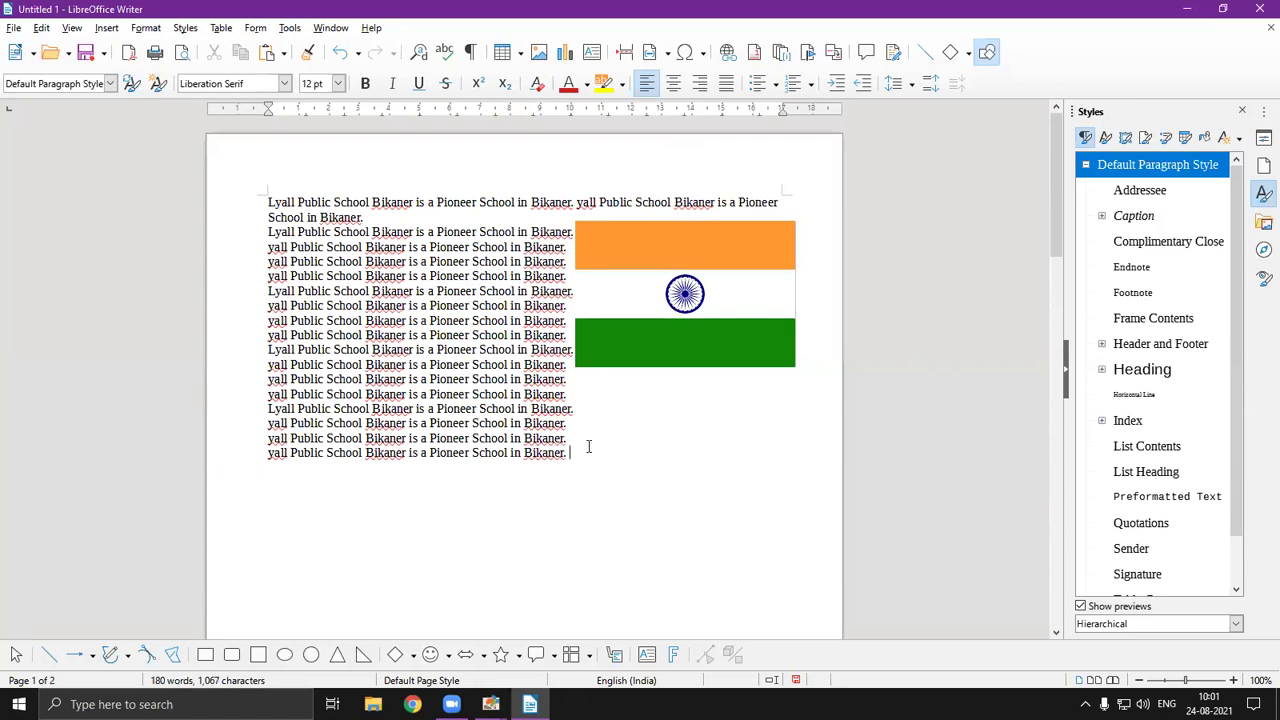
Step: Set the flag's wrap to Through and drag it below the text at the left
right_click(665, 308)
mouse_move(705, 505)
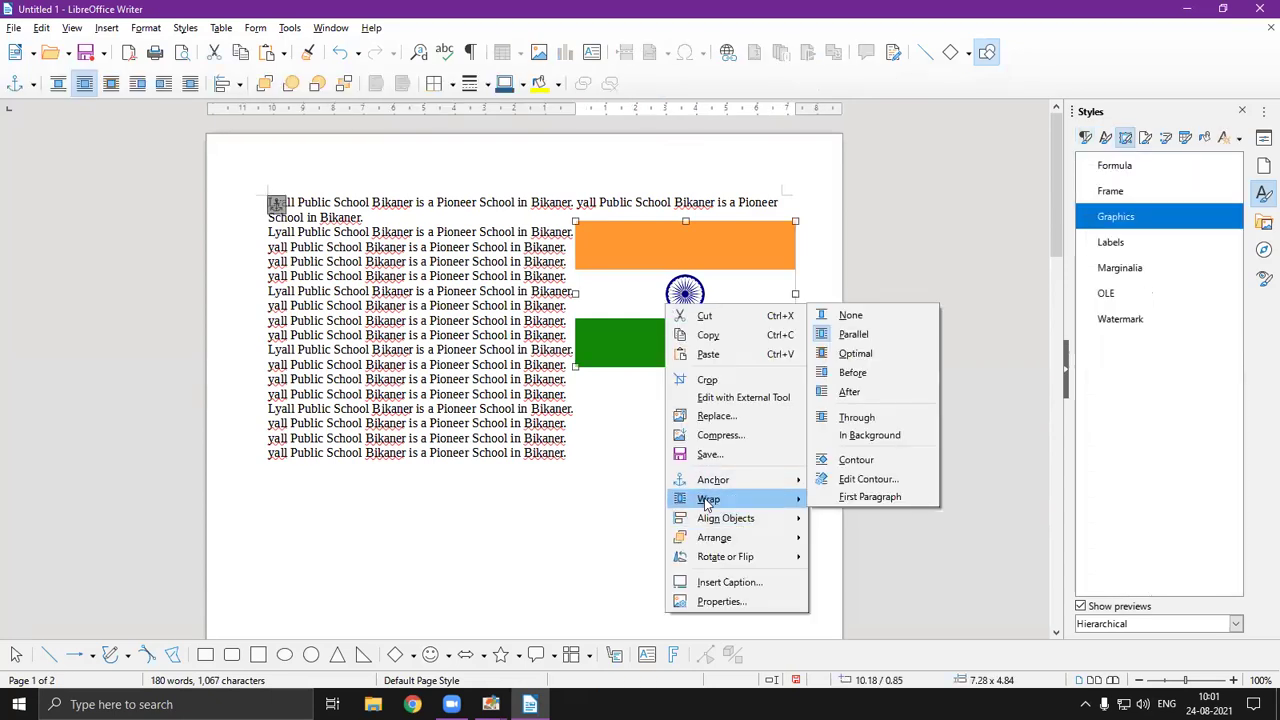
click(848, 425)
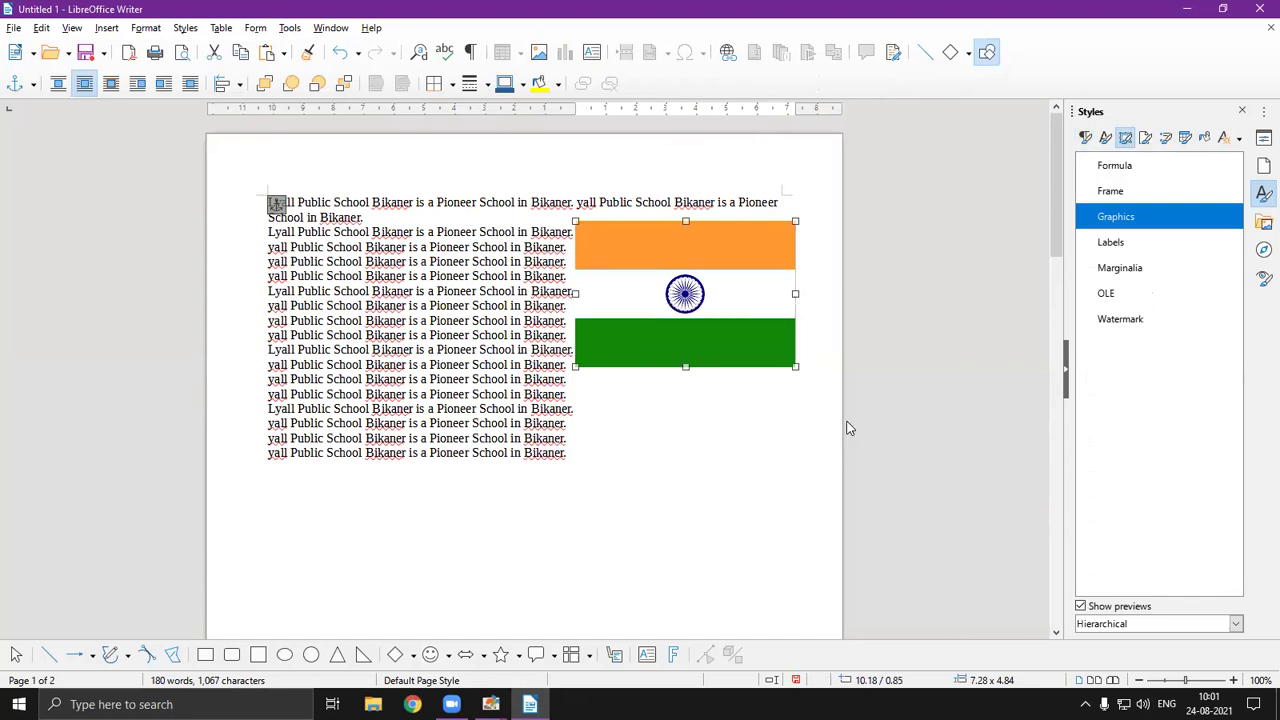
drag(714, 317, 456, 390)
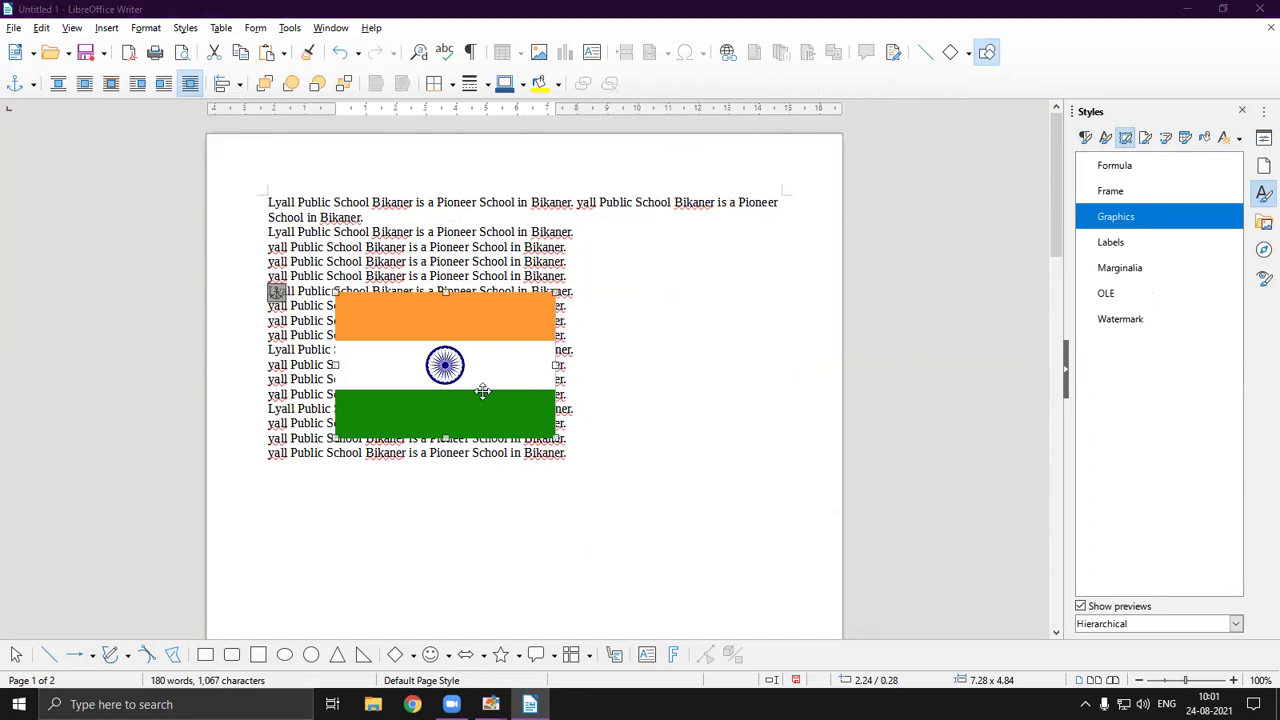
drag(489, 377, 386, 524)
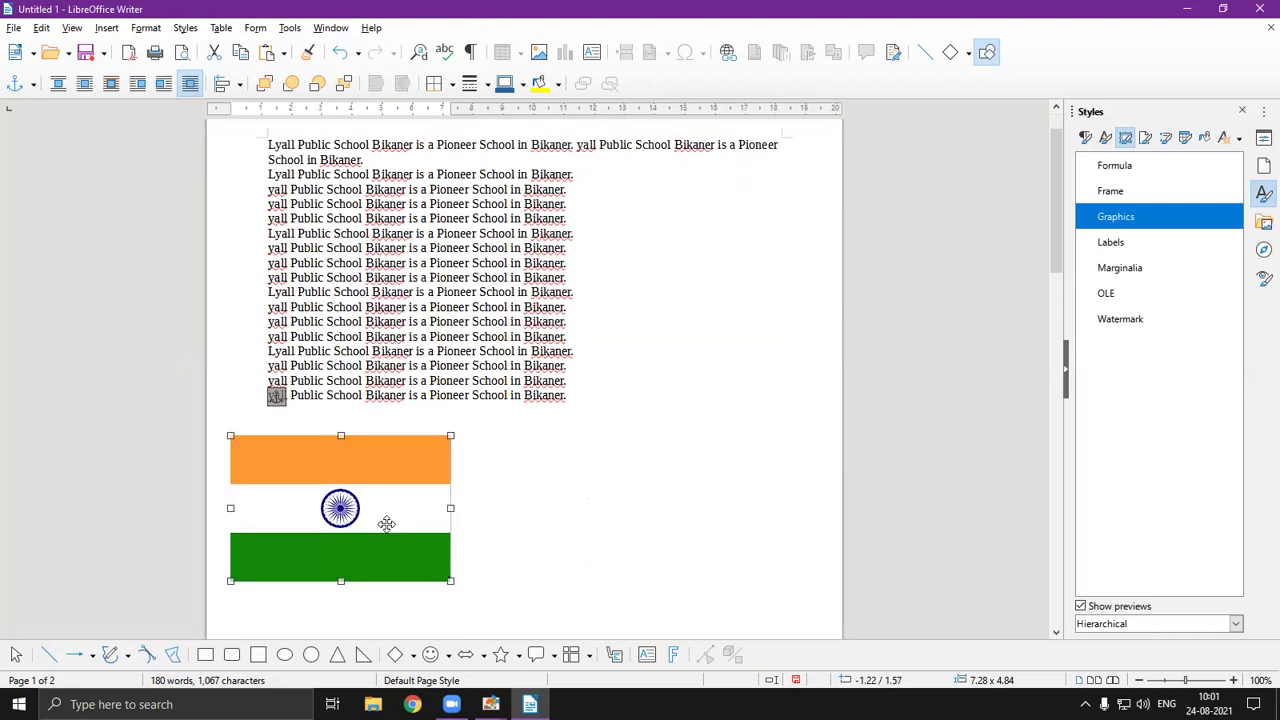
Step: Set the flag's text wrap to Before
right_click(388, 531)
mouse_move(440, 412)
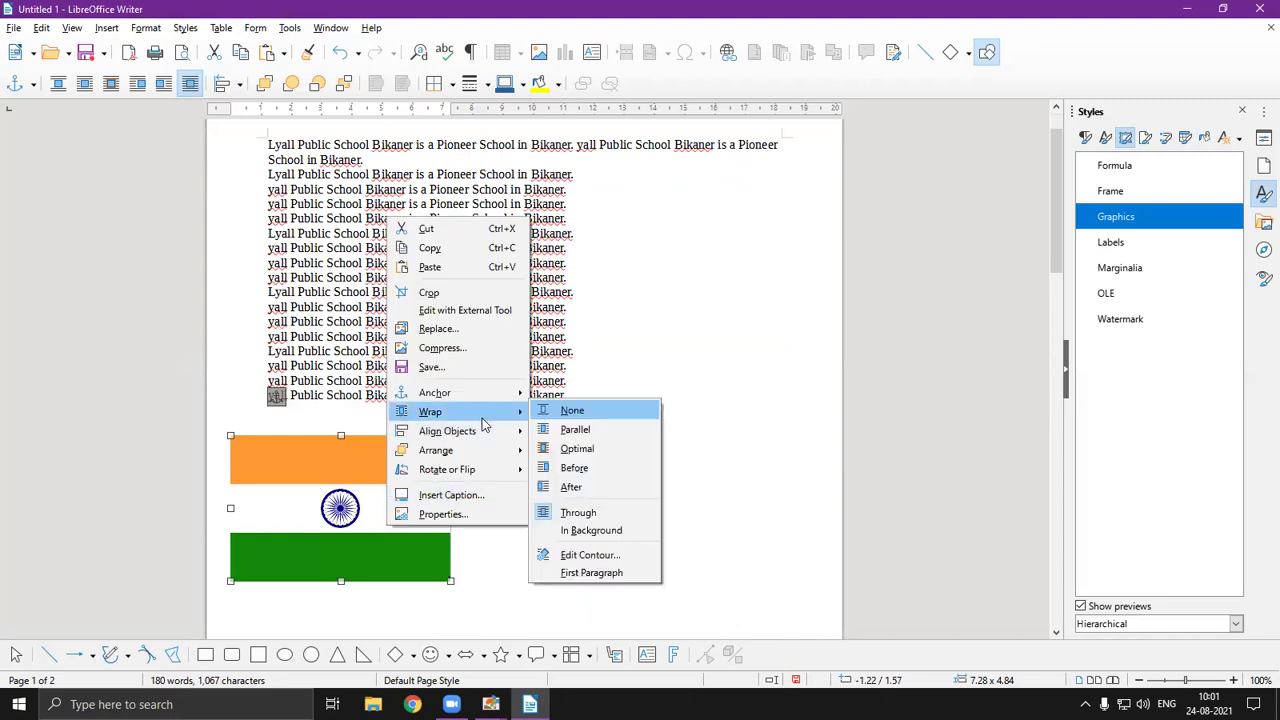
click(585, 467)
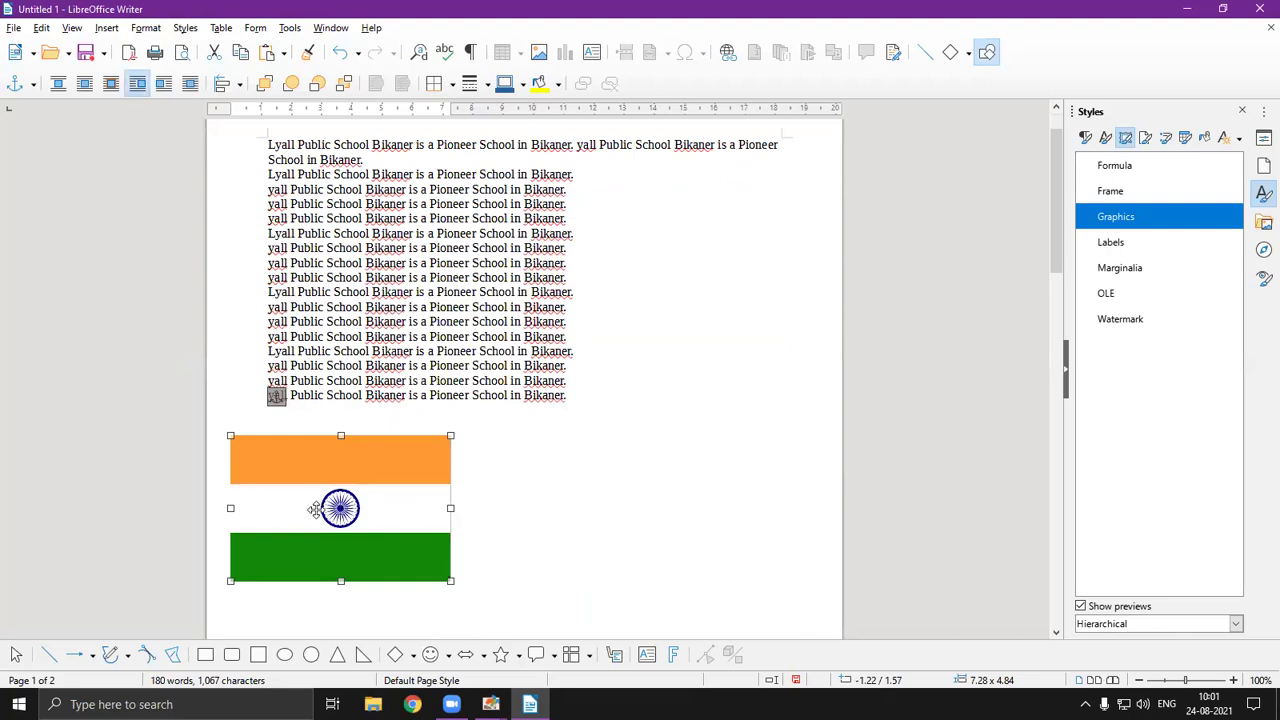
right_click(316, 514)
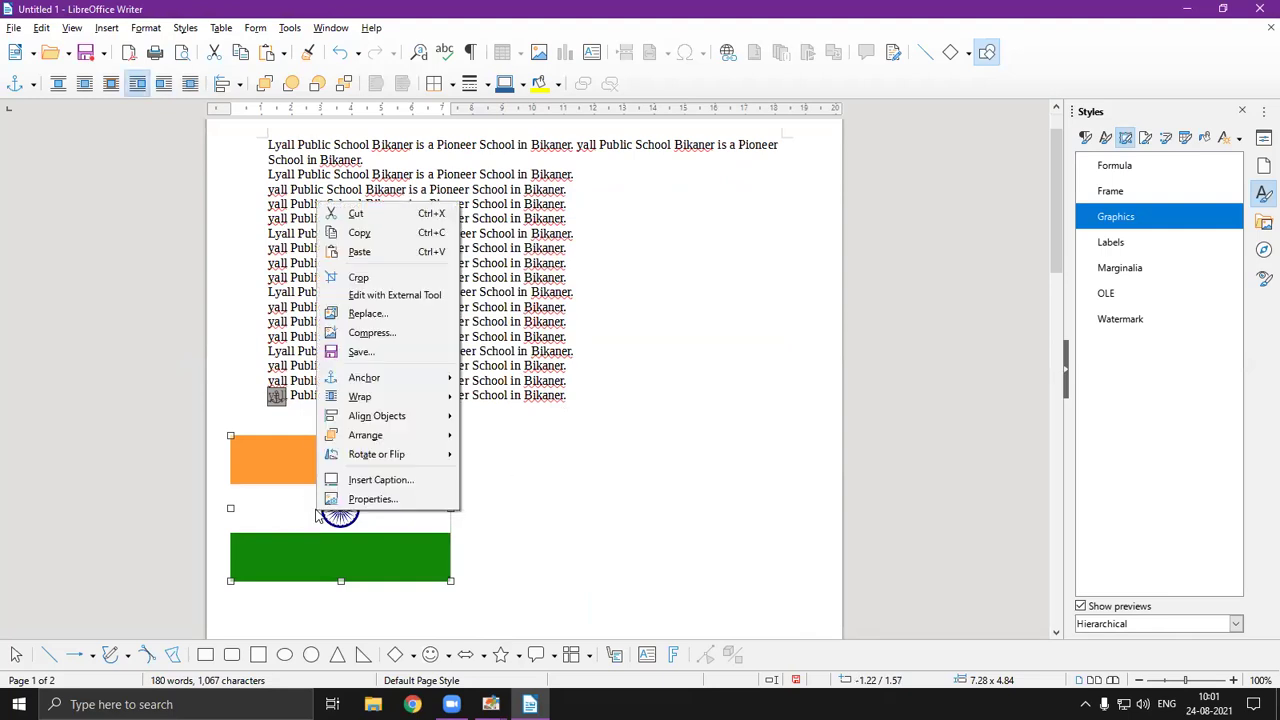
mouse_move(446, 404)
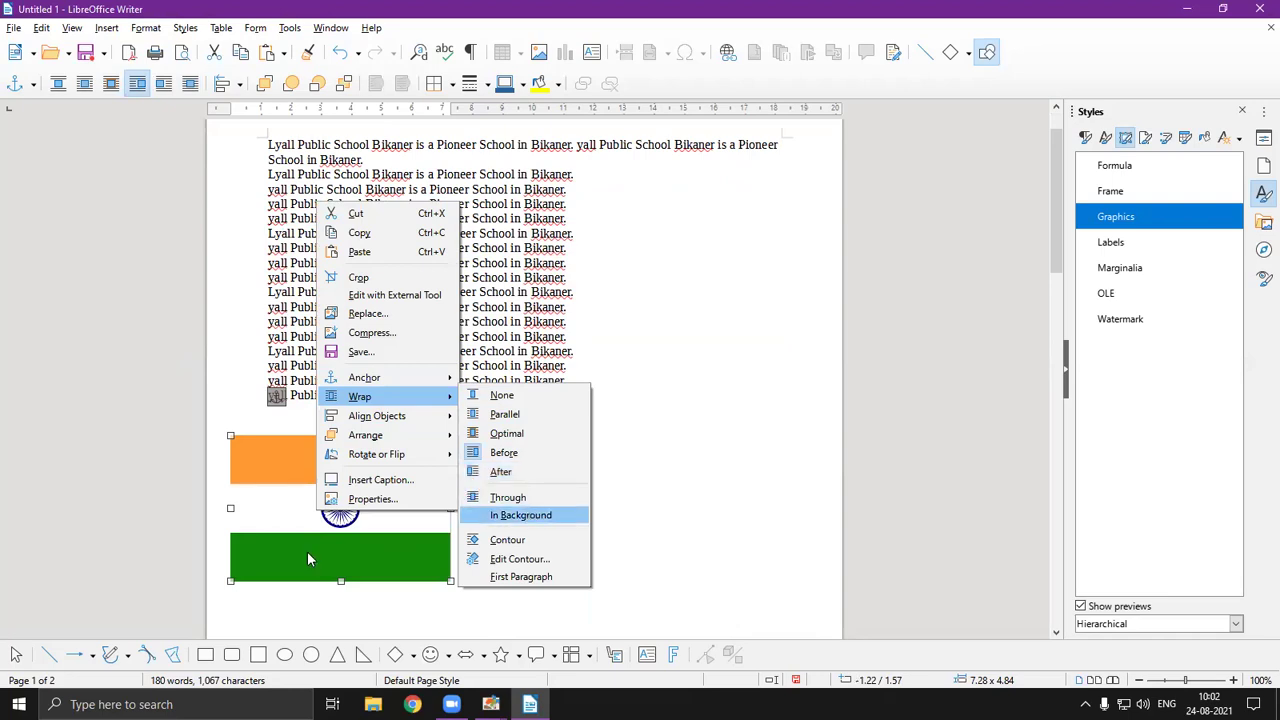
Step: Drag the flag up into the text lines and set its wrap to In Background
click(754, 606)
drag(367, 530, 440, 287)
right_click(441, 291)
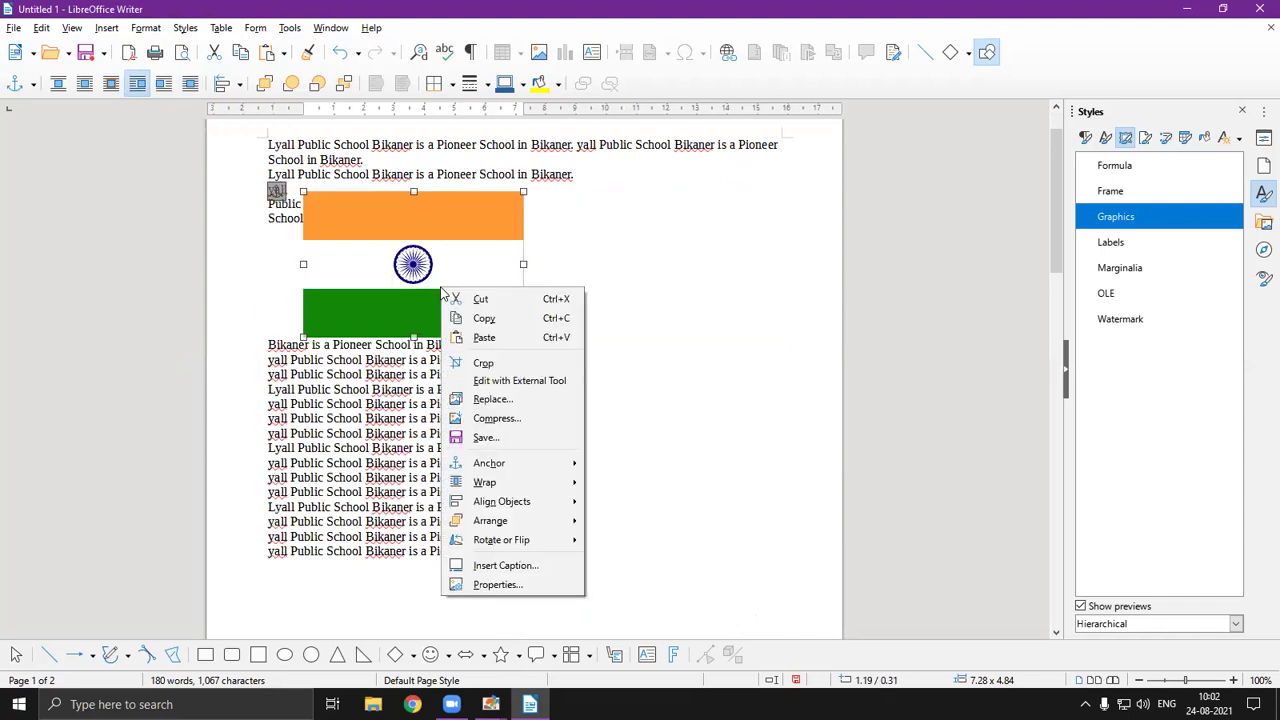
mouse_move(505, 490)
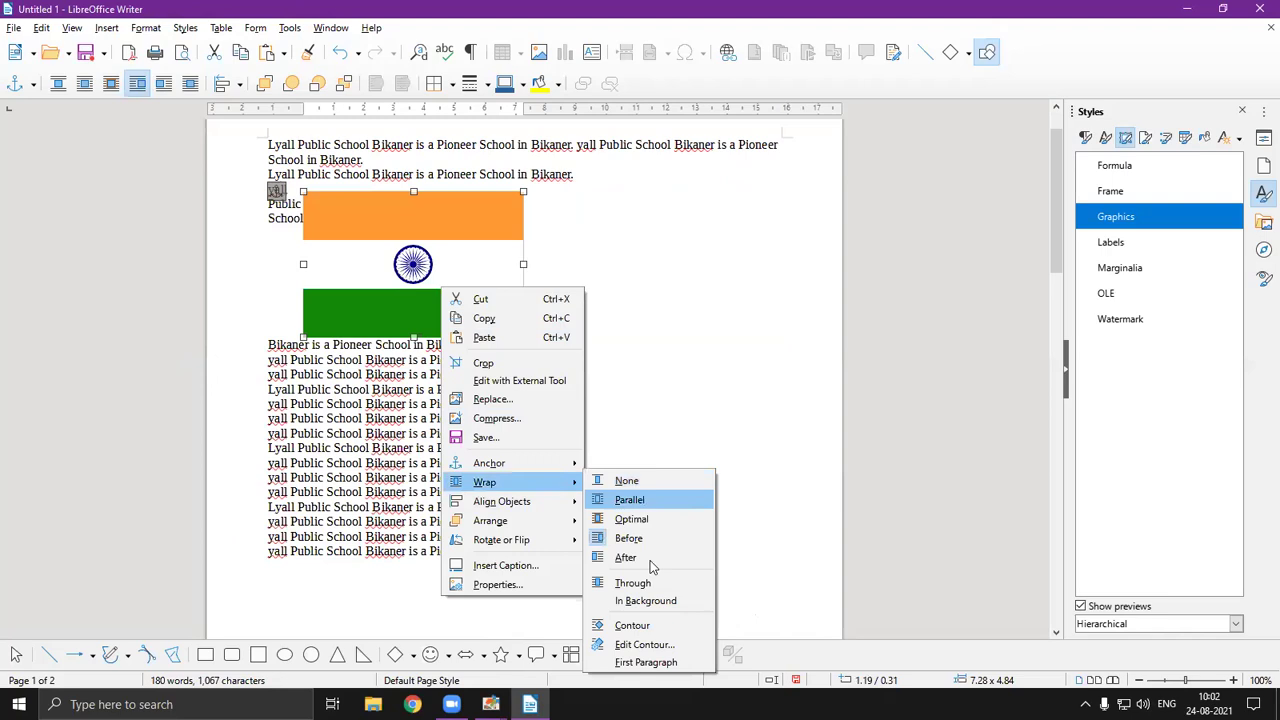
click(645, 600)
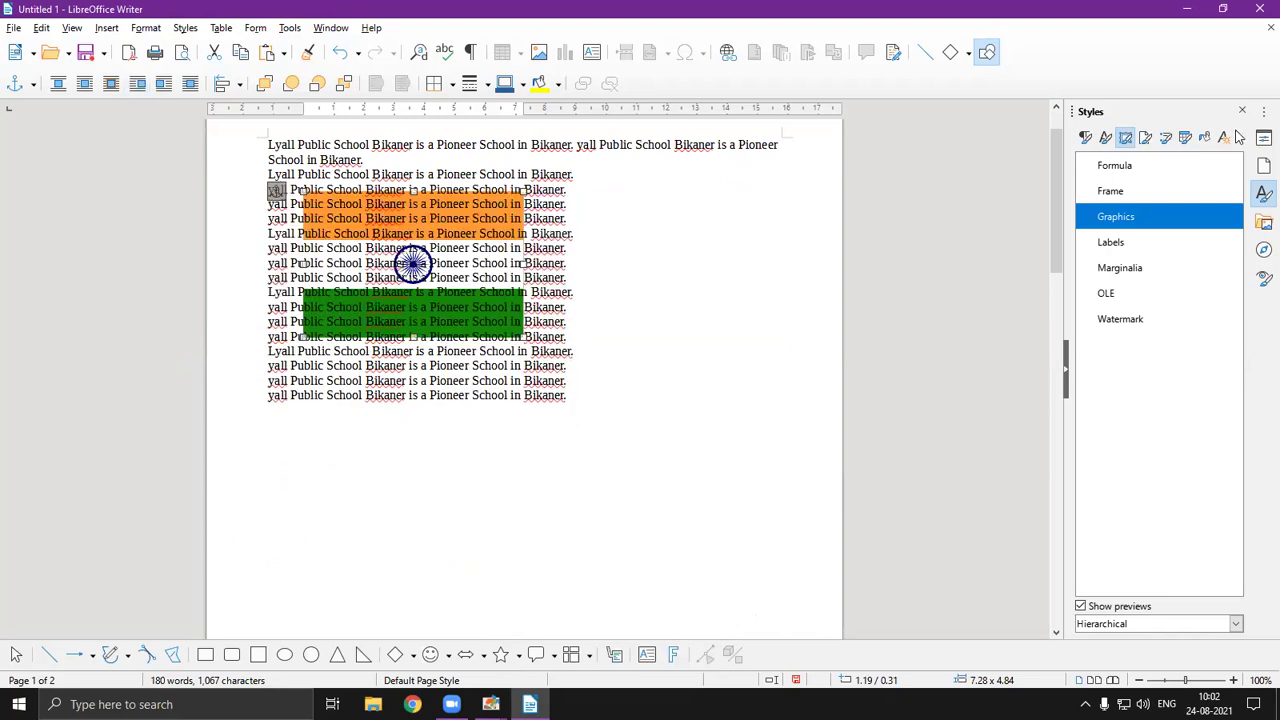
right_click(462, 264)
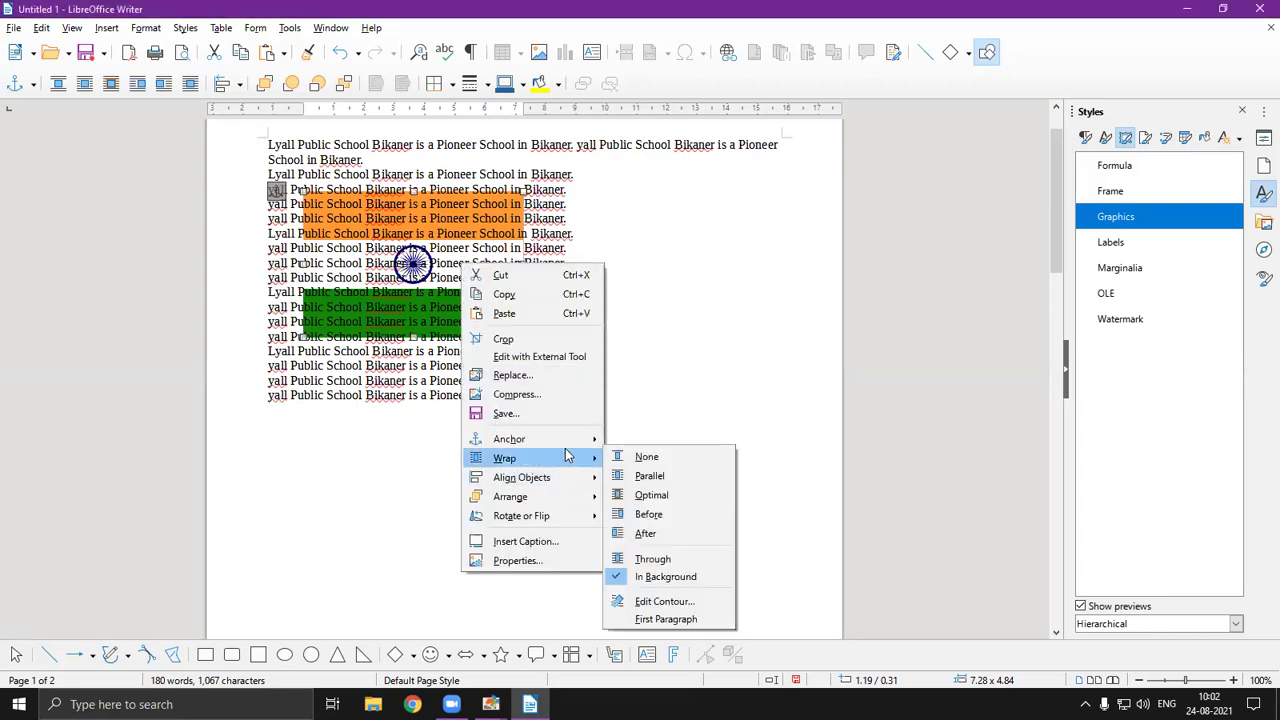
mouse_move(570, 440)
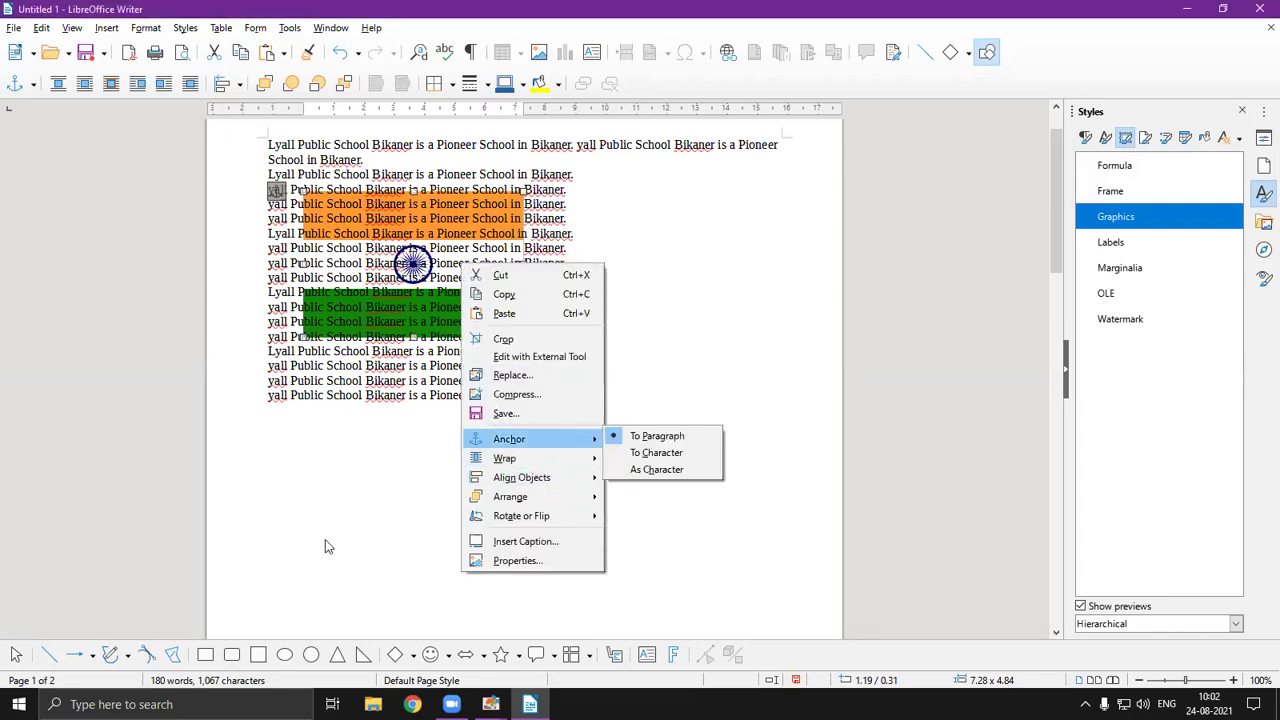
key(Escape)
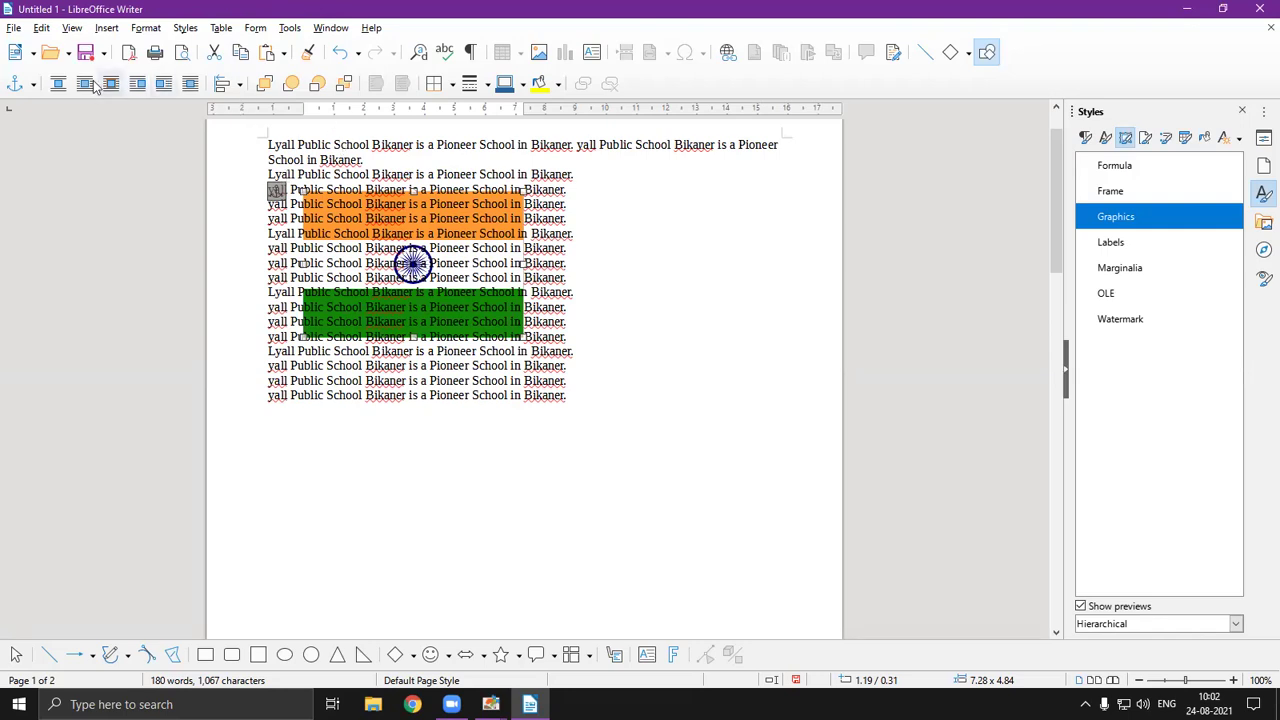
Step: Keep the flag anchored to its paragraph and draw a blue isosceles triangle below the text
click(33, 88)
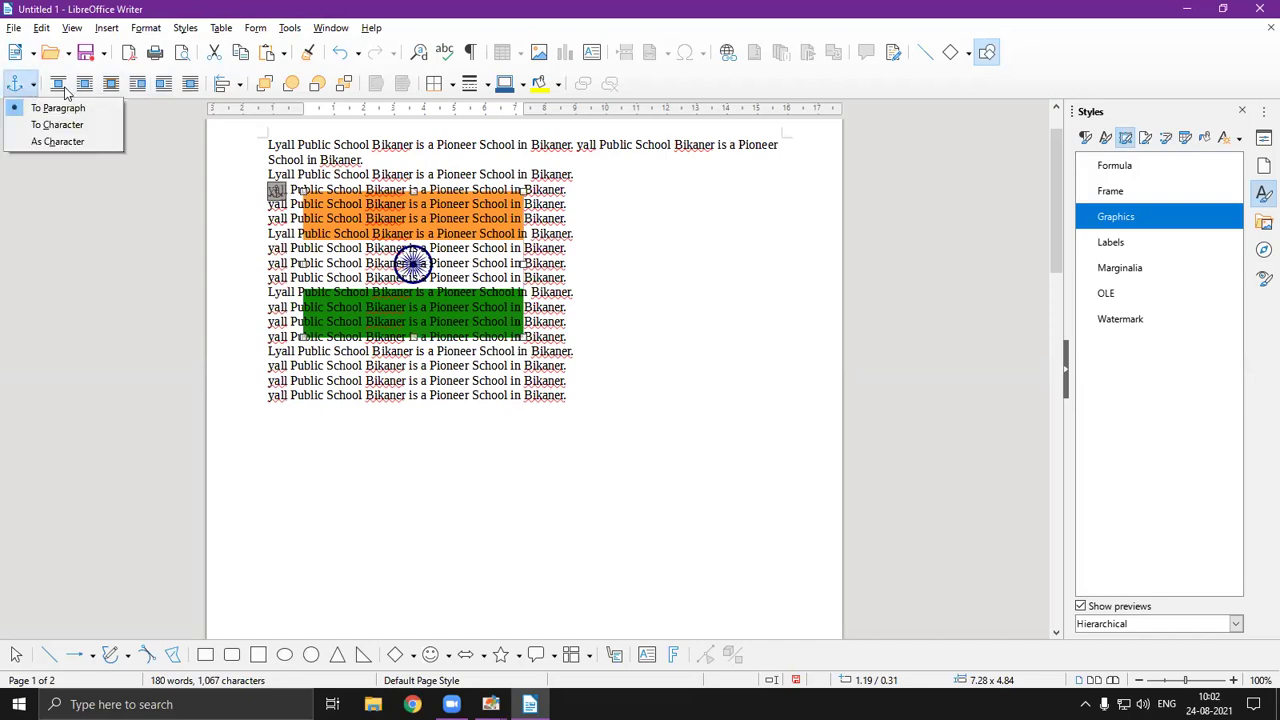
click(72, 96)
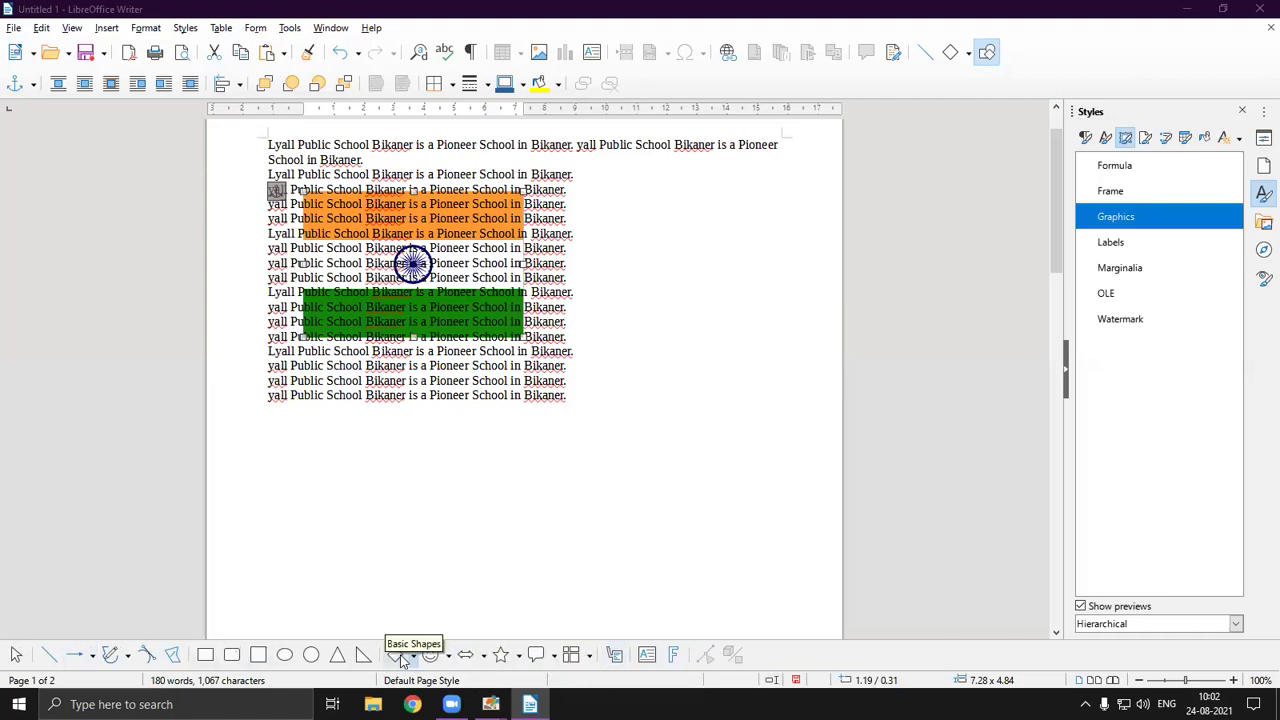
click(337, 655)
mouse_move(462, 444)
mouse_down()
mouse_move(449, 509)
mouse_move(543, 599)
mouse_up()
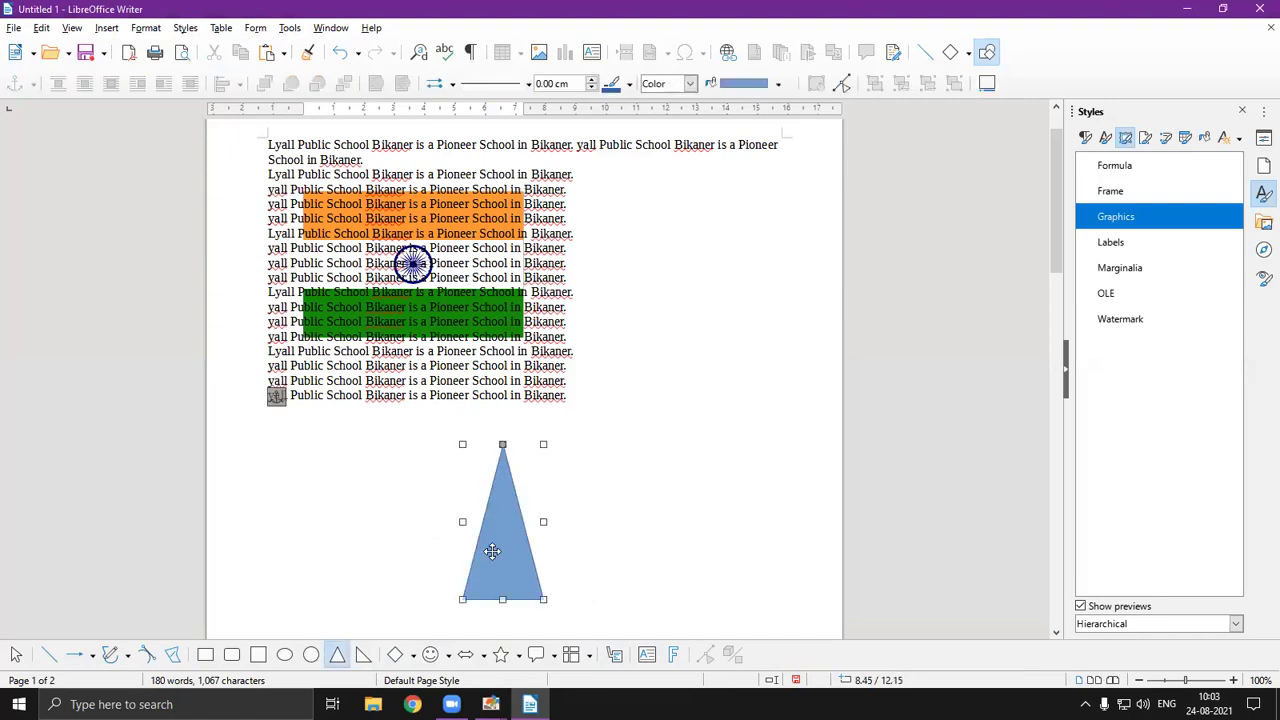
click(637, 520)
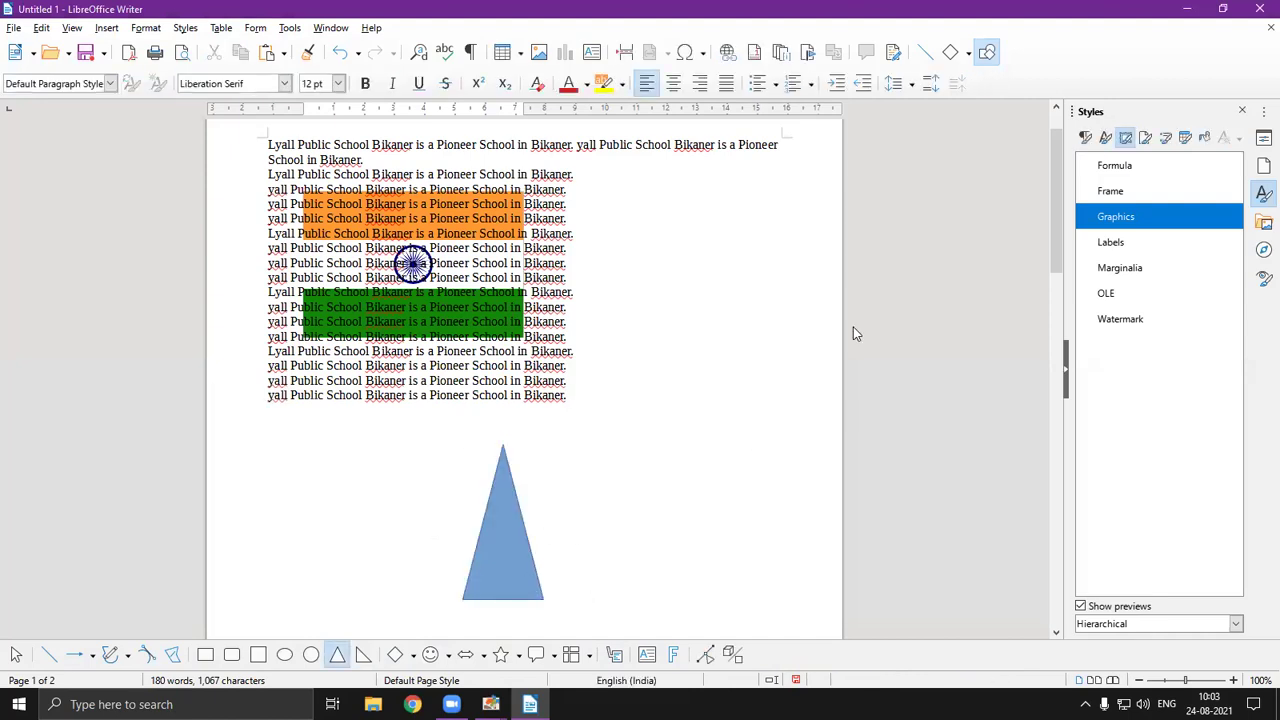